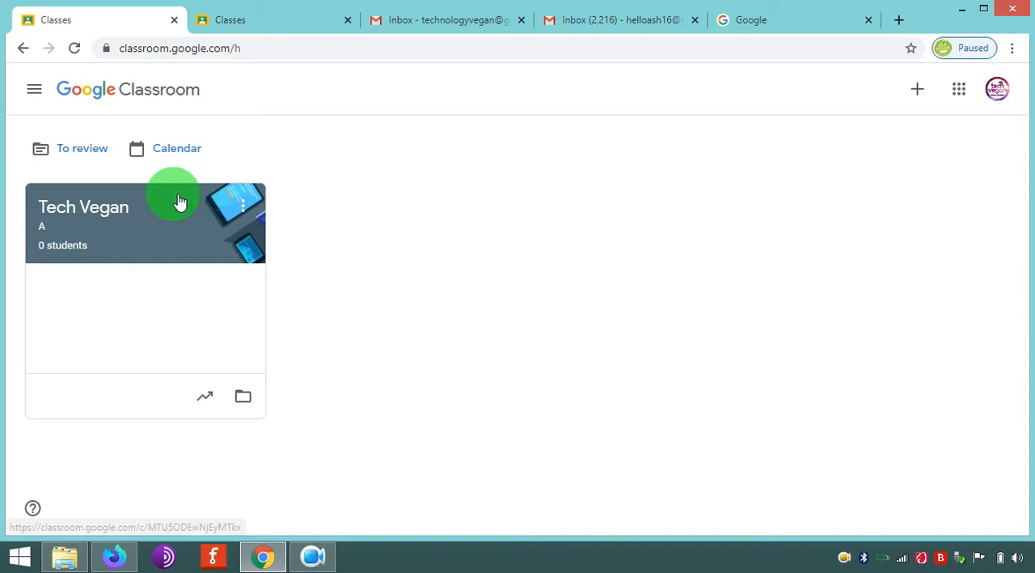
- Open the Tech Vegan class stream without the announcements tip and check the student account's class list
left_click(115, 230)
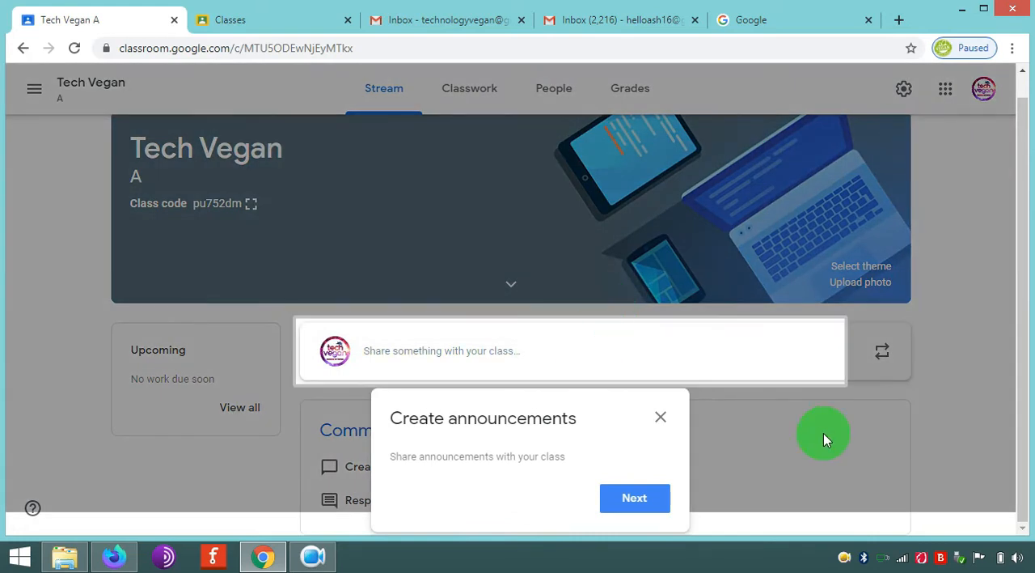
left_click(661, 418)
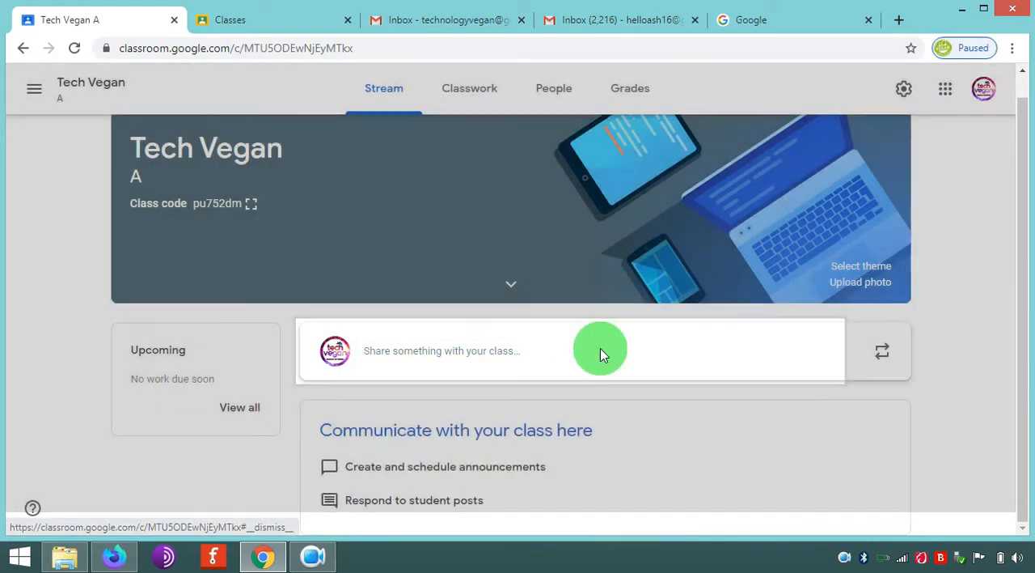
left_click(266, 26)
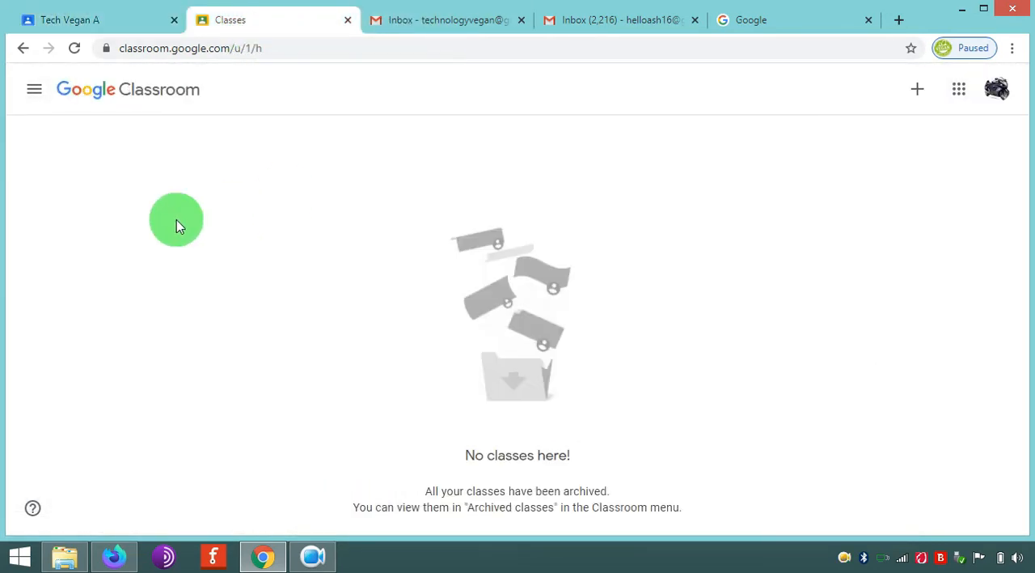
left_click(101, 21)
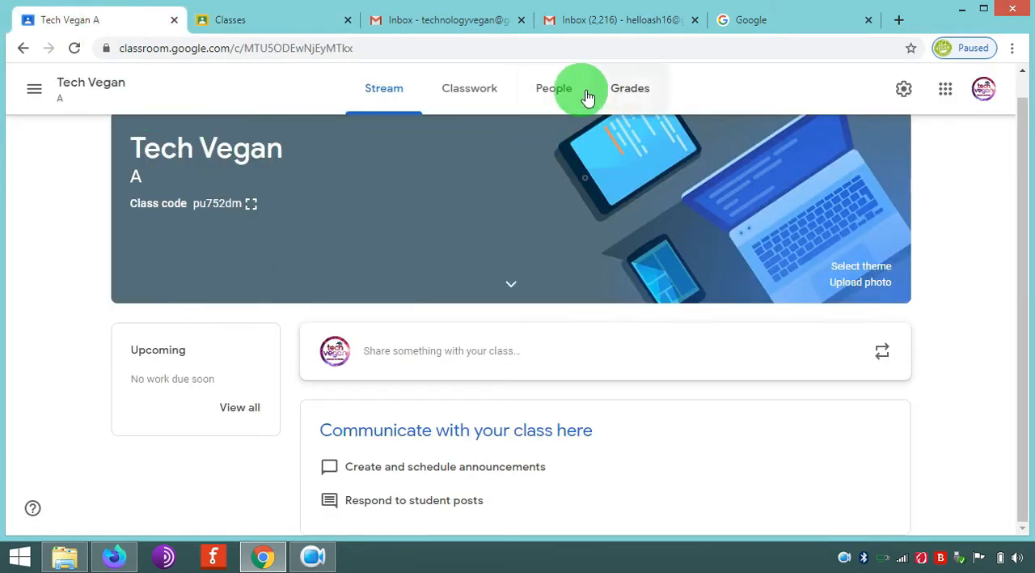
- Invite a student to the Tech Vegan class using the student's e-mail address
left_click(562, 90)
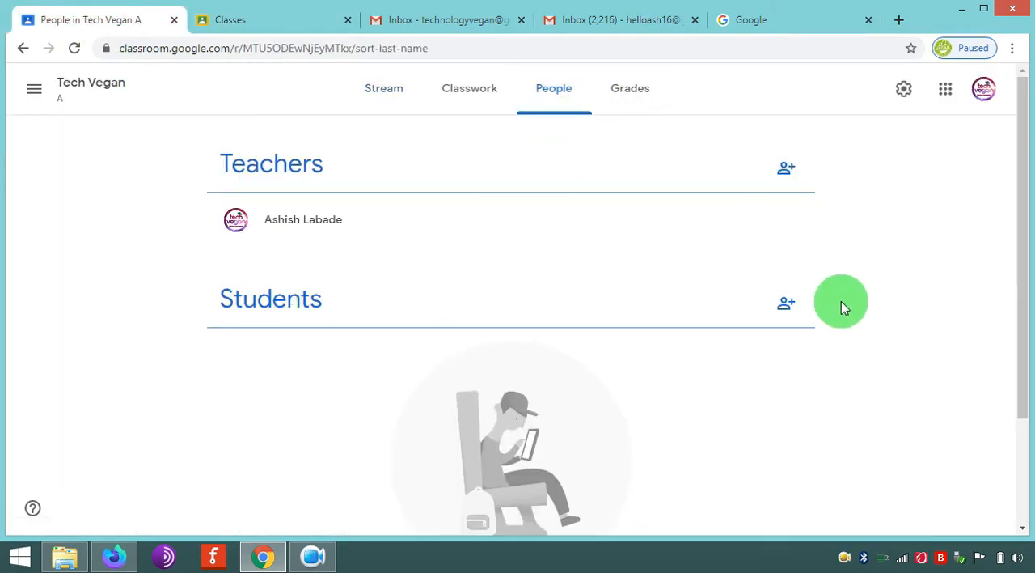
left_click(785, 305)
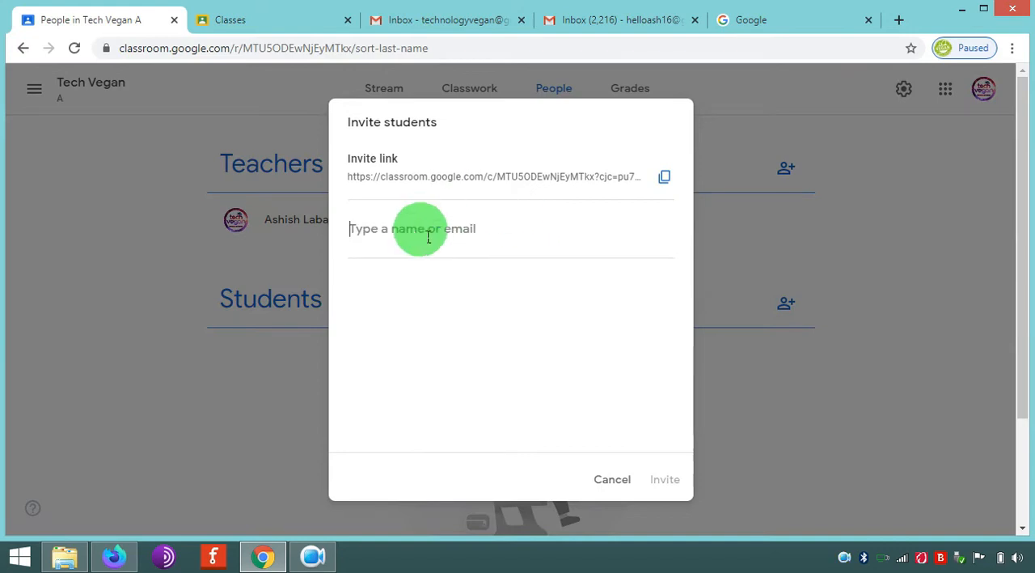
left_click(416, 230)
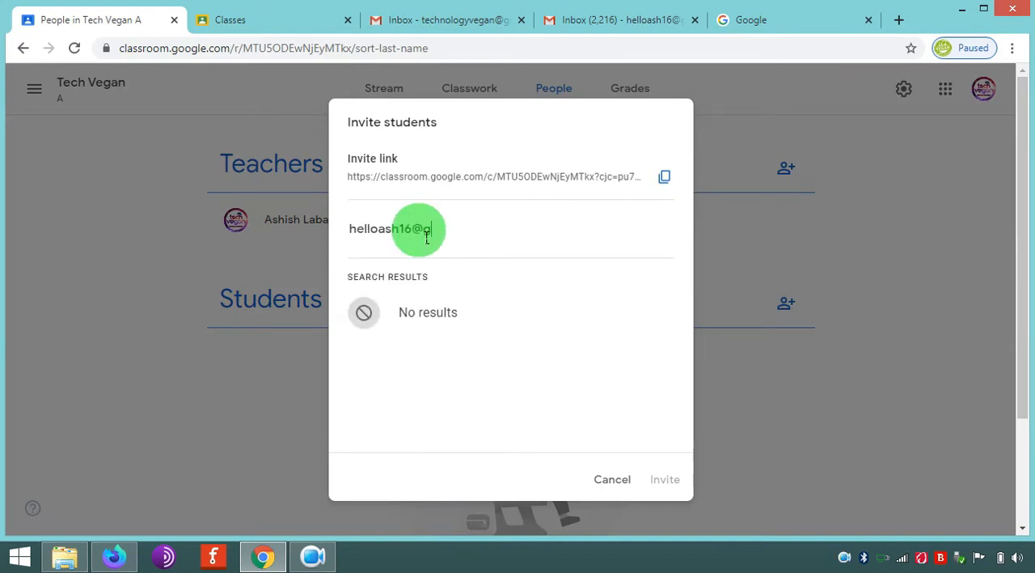
left_click(431, 305)
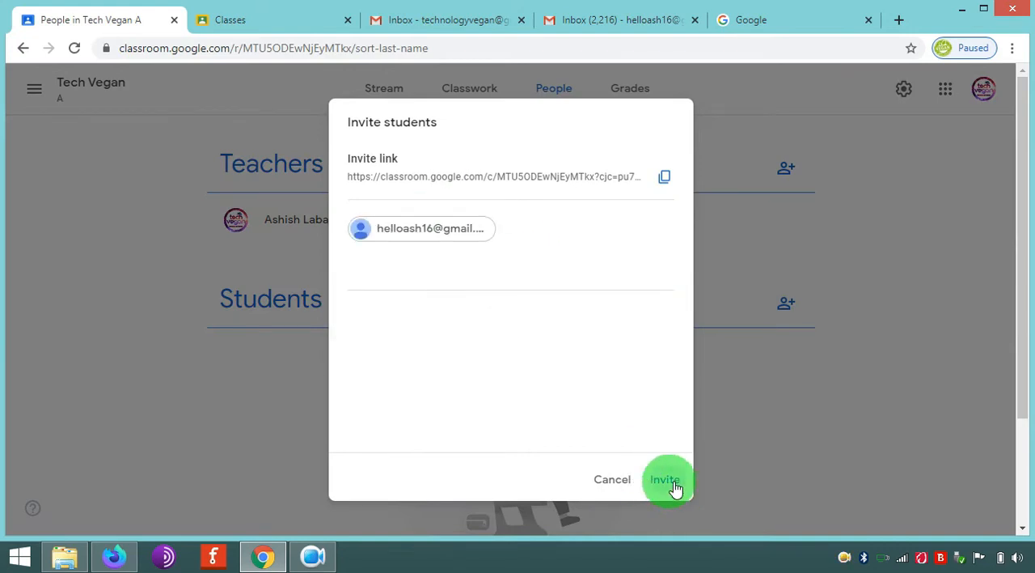
left_click(670, 483)
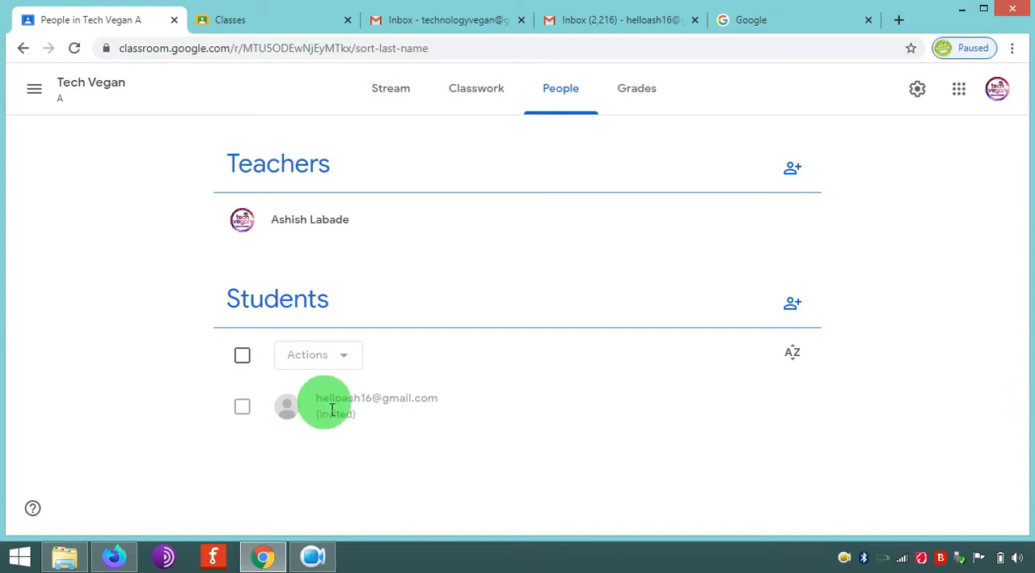
- Open the class invitation e-mail in the student's Gmail inbox and try to join Tech Vegan A
left_click(269, 24)
left_click(249, 51)
key("Return")
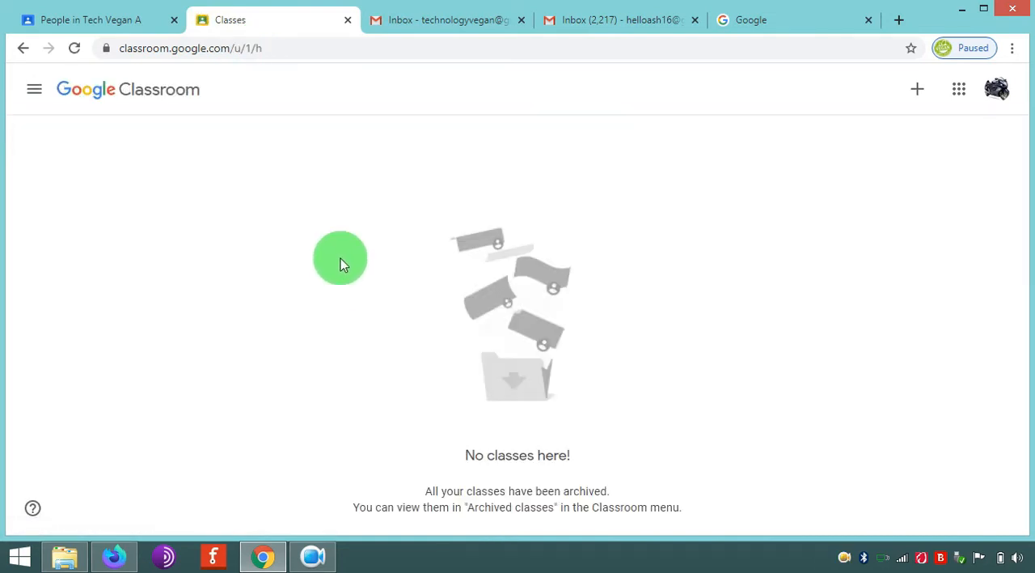
left_click(584, 22)
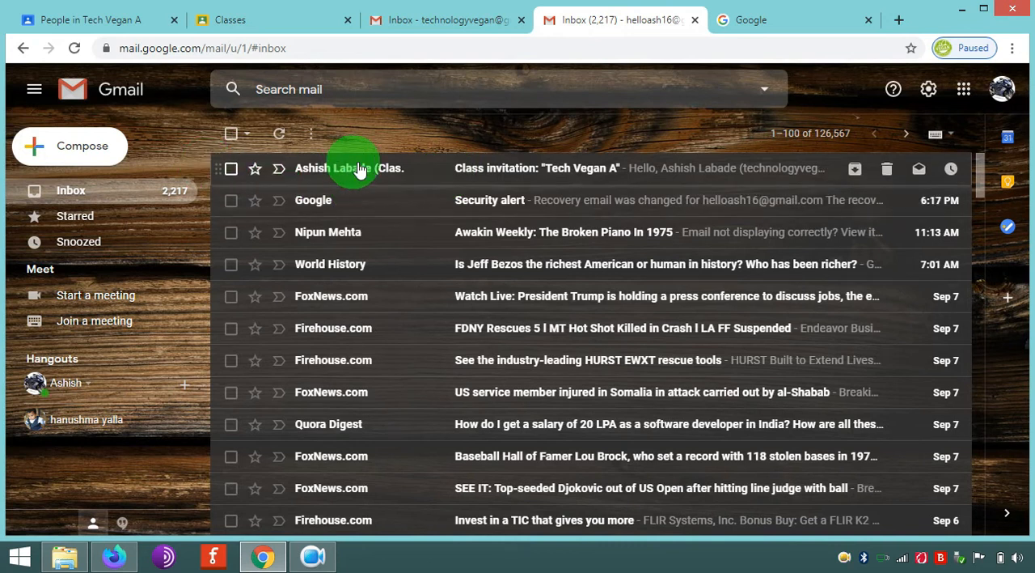
left_click(360, 168)
scroll(555, 351, "down", 3)
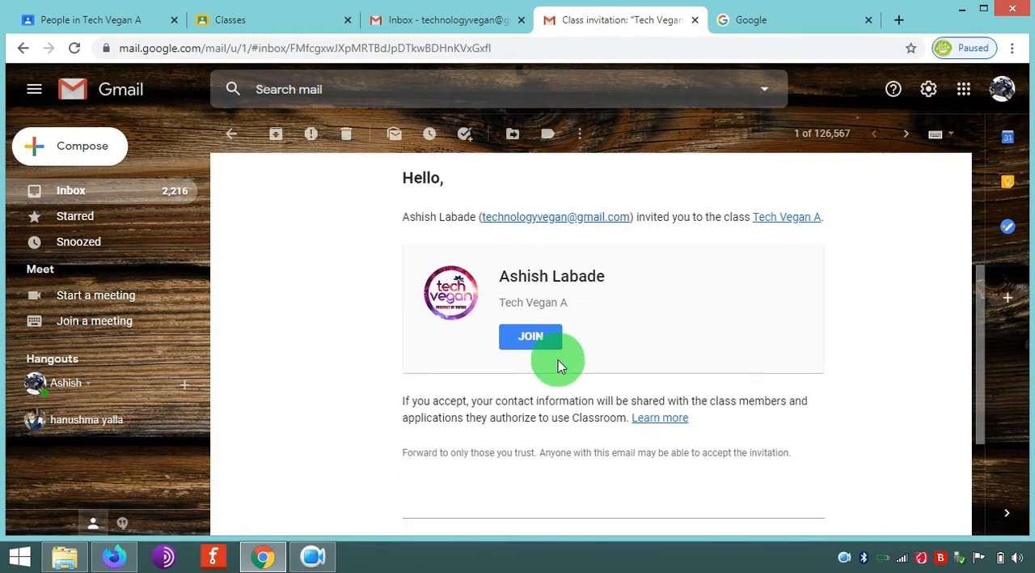
left_click(531, 337)
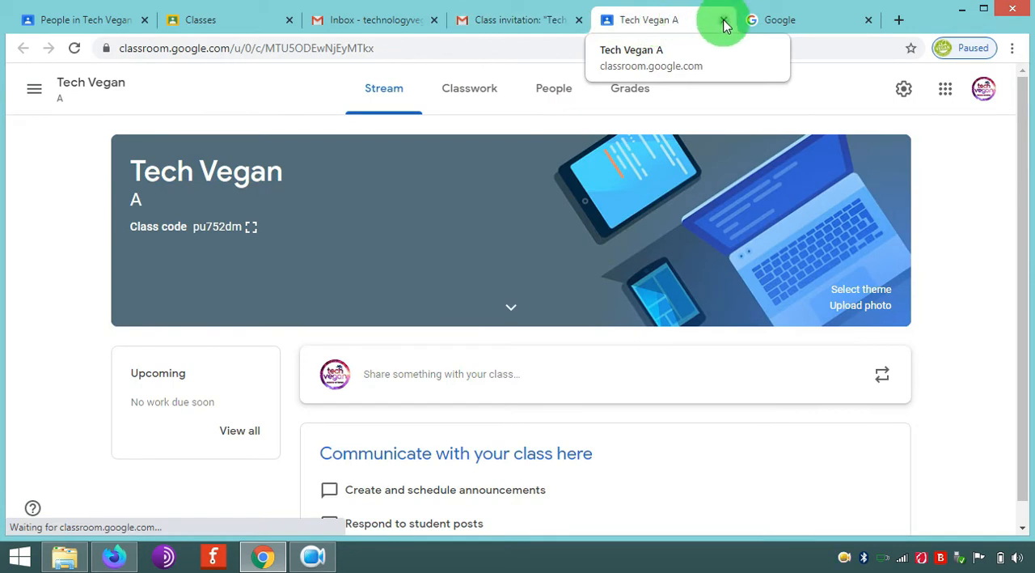
- Close the invitation pages, reload the student account's class list and compare it with the teacher's class roster
left_click(724, 24)
left_click(580, 21)
left_click(275, 20)
left_click(355, 53)
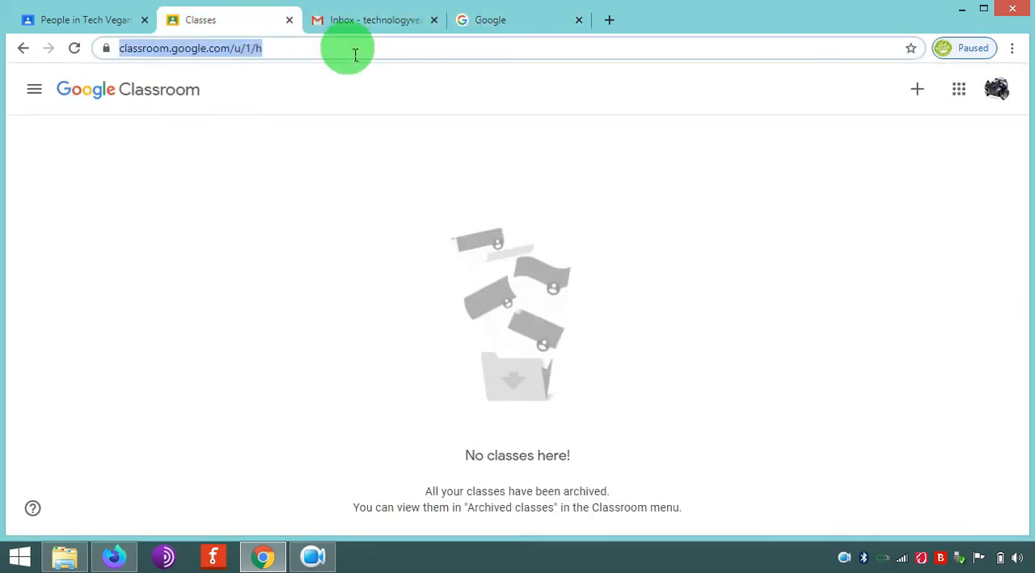
key("Return")
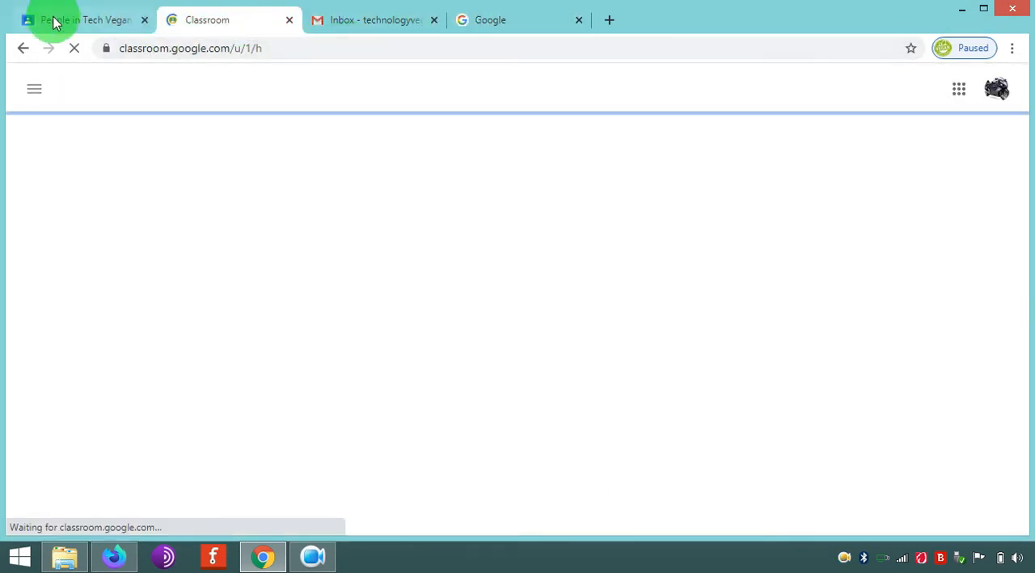
left_click(51, 22)
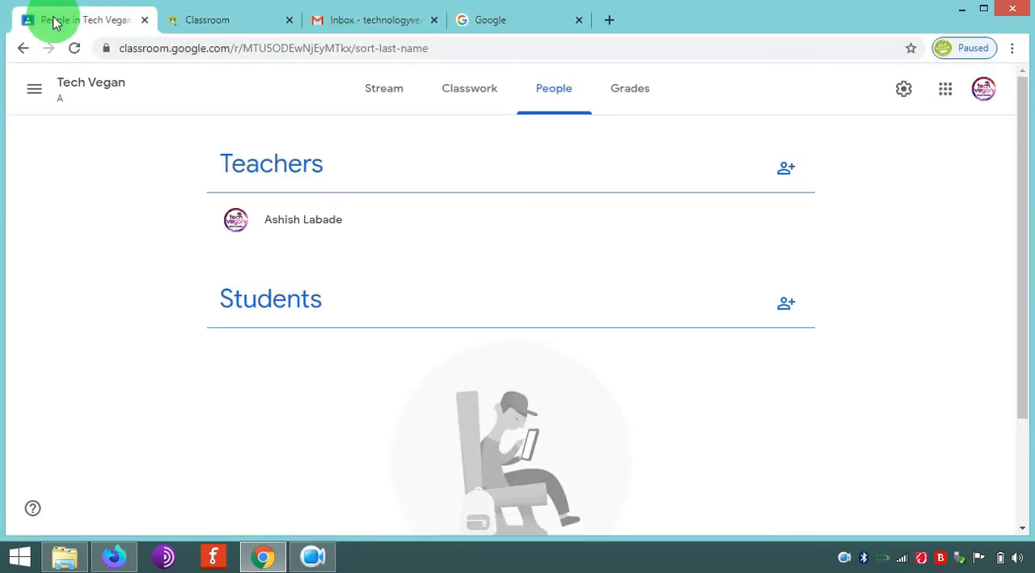
left_click(234, 23)
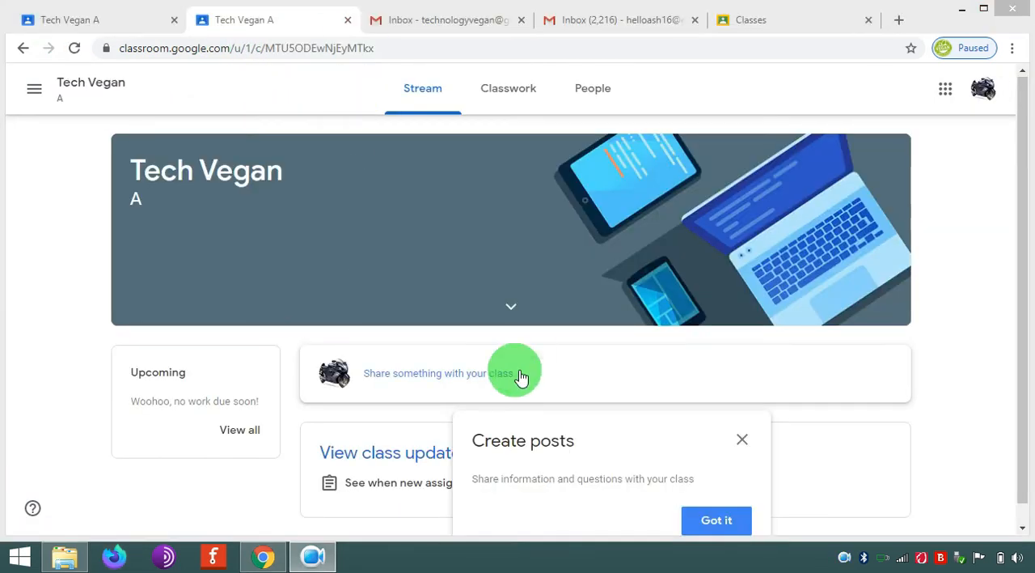
- Dismiss the Create posts tip in the student's class and check the student list in the teacher's account
left_click(713, 523)
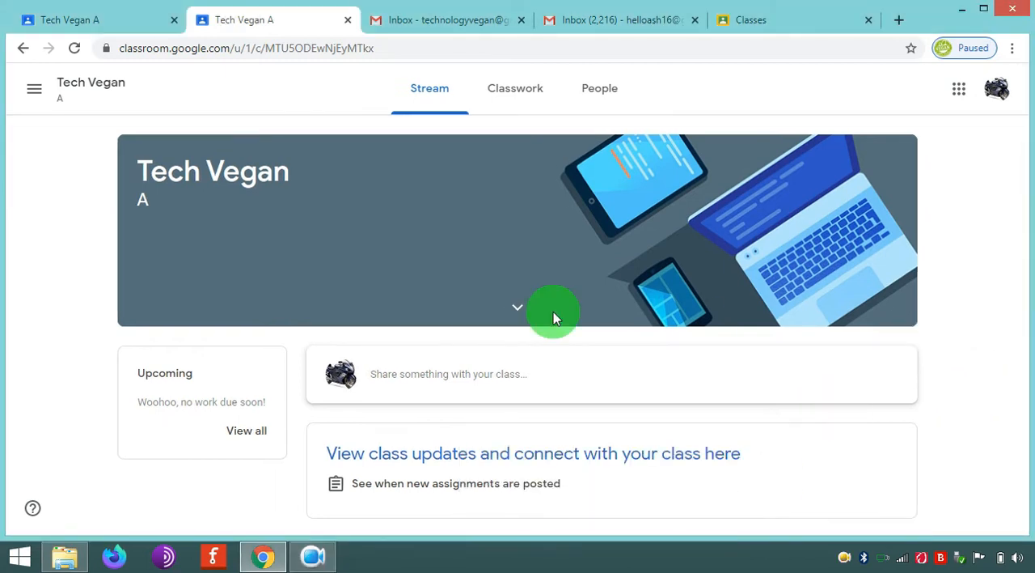
left_click(95, 24)
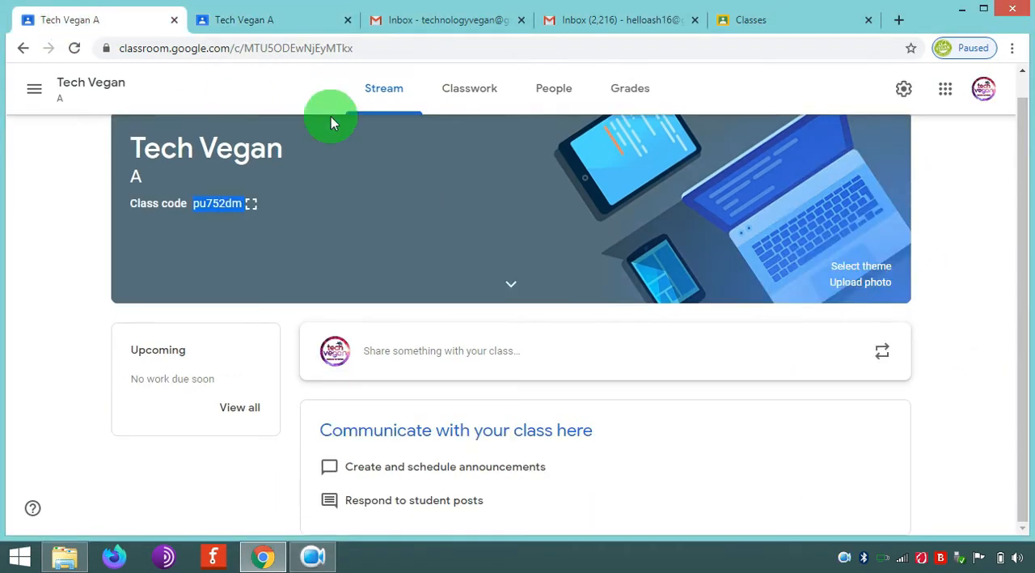
left_click(565, 91)
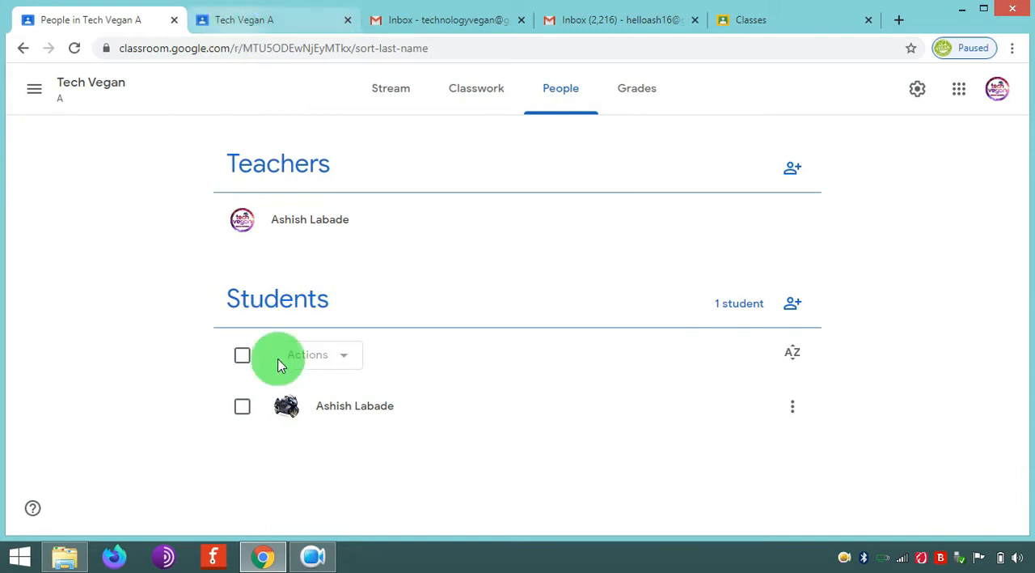
left_click(242, 25)
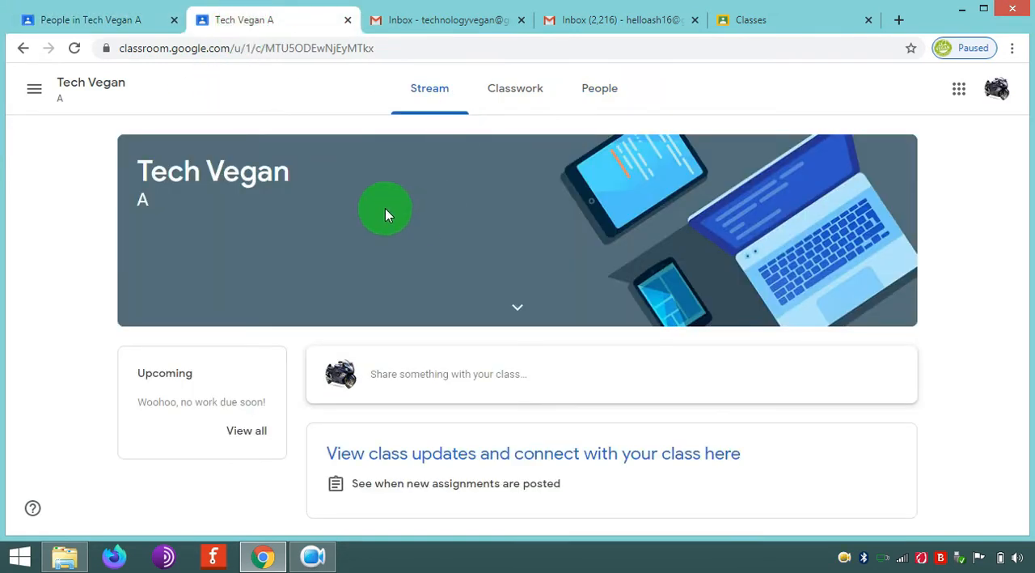
left_click(70, 29)
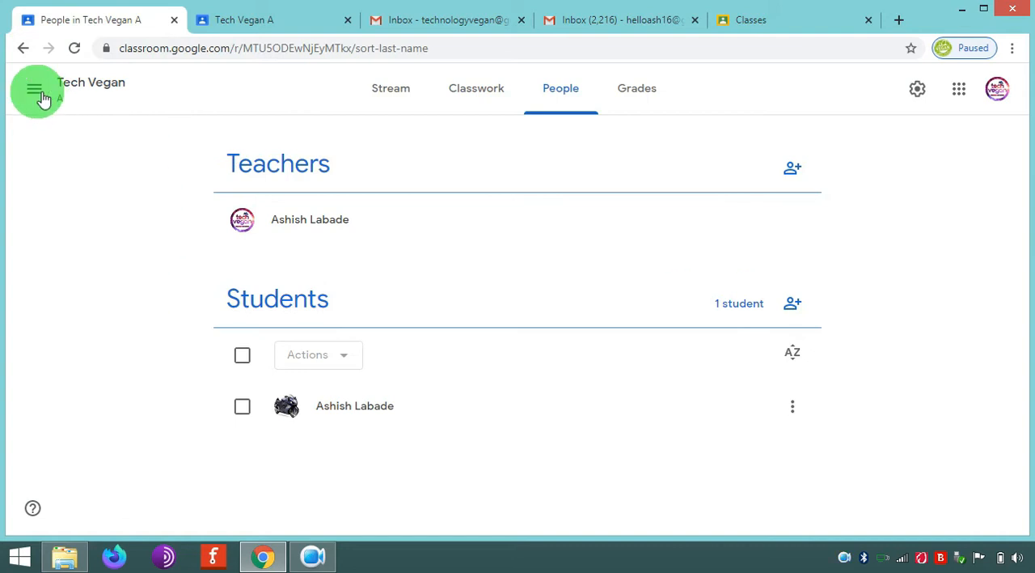
- Start a new assignment in the Tech Vegan class's classwork
left_click(382, 95)
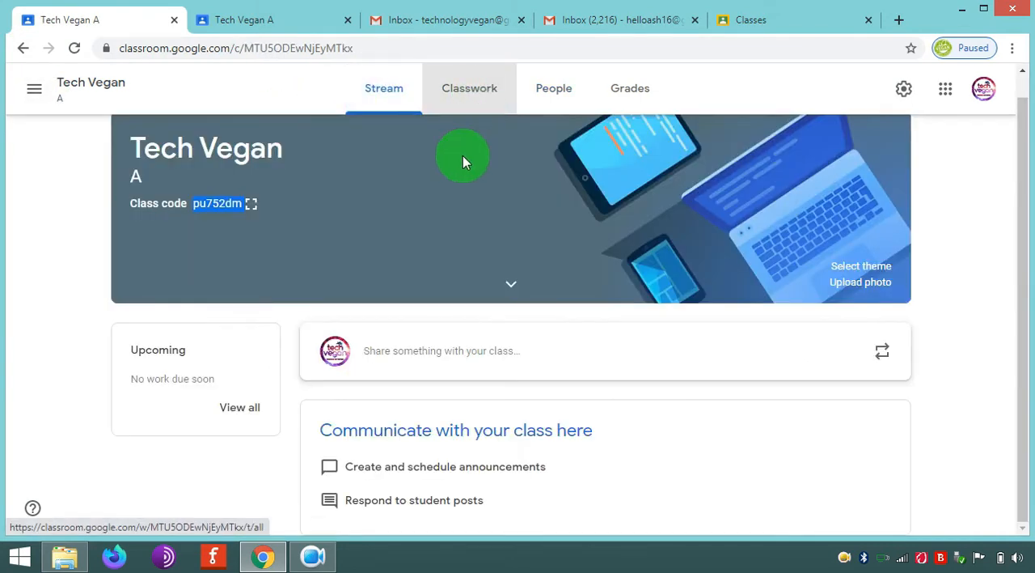
left_click(474, 87)
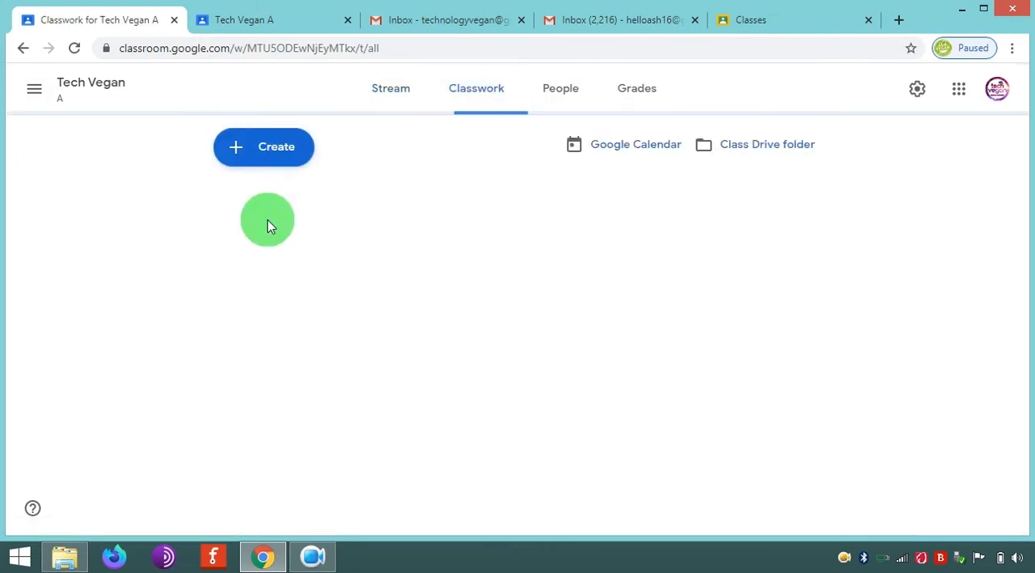
left_click(273, 146)
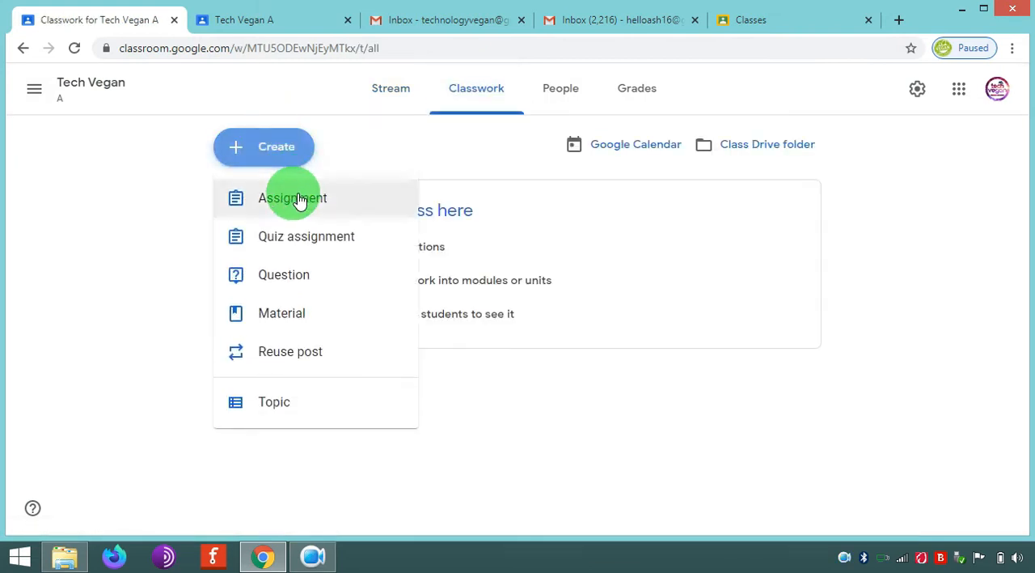
left_click(295, 198)
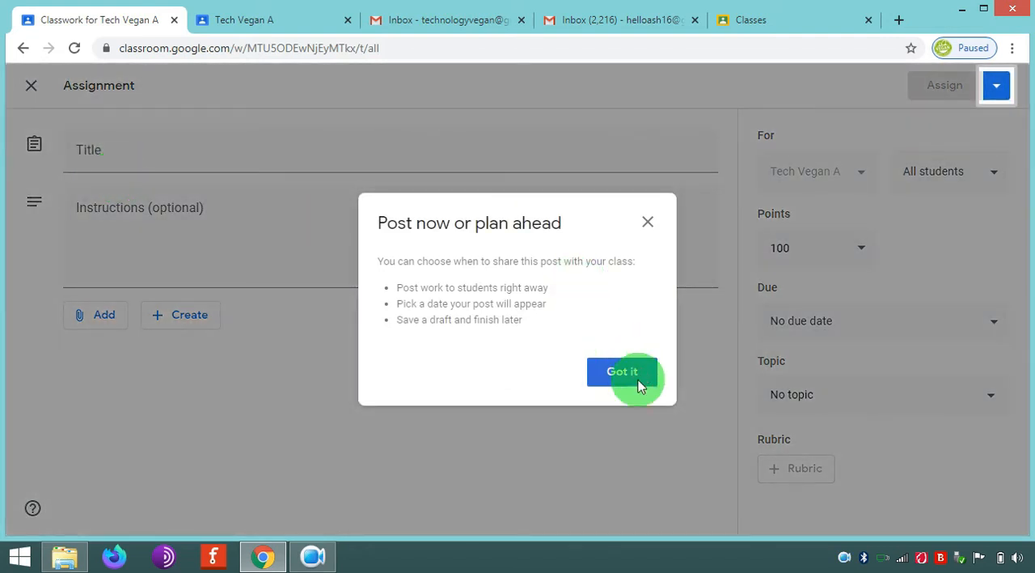
left_click(637, 378)
- Title the assignment "Write C Code for Addition of two Numbers?"
left_click(126, 162)
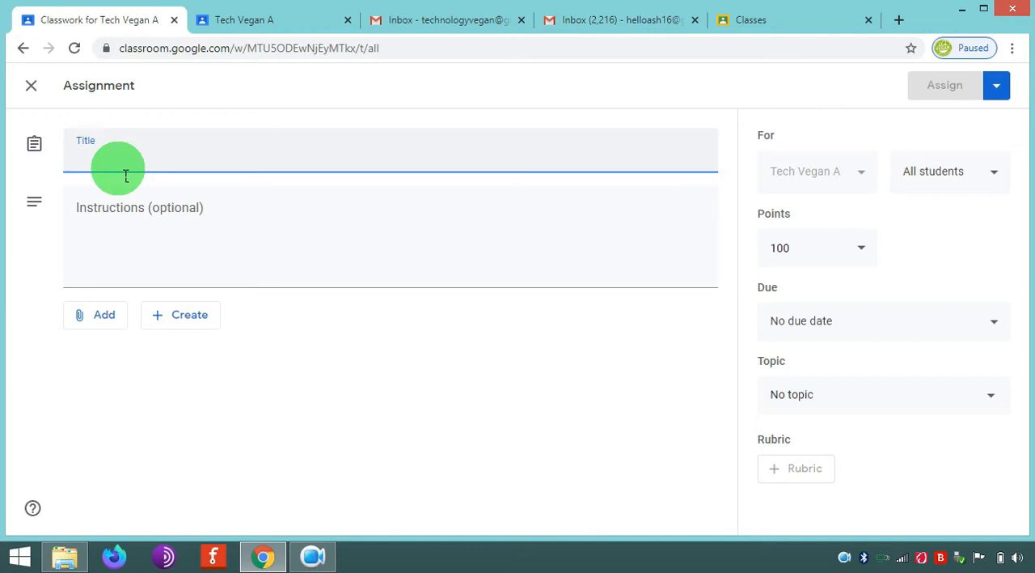
type("Writ")
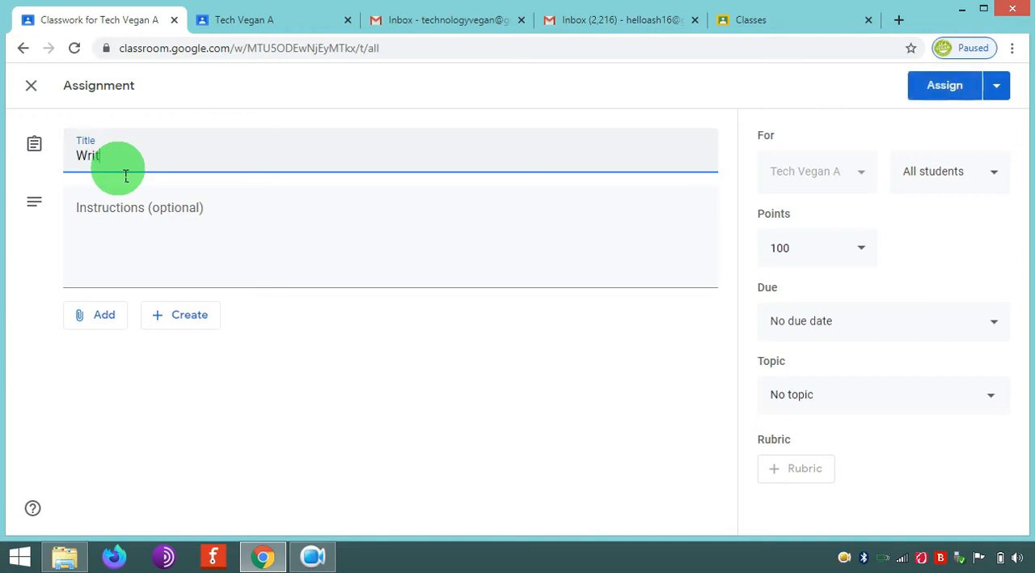
type("e C Code for A")
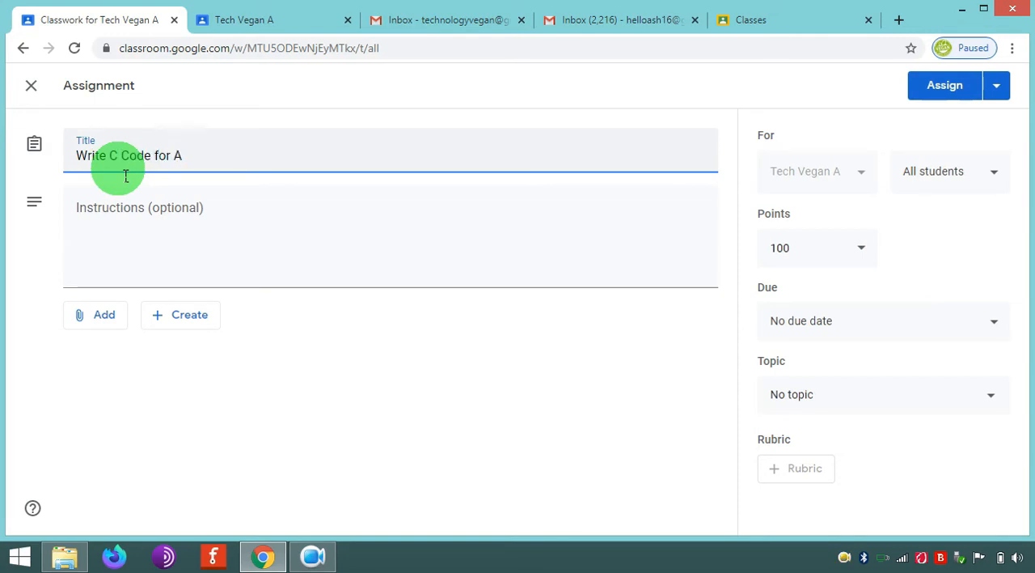
type("ddition of")
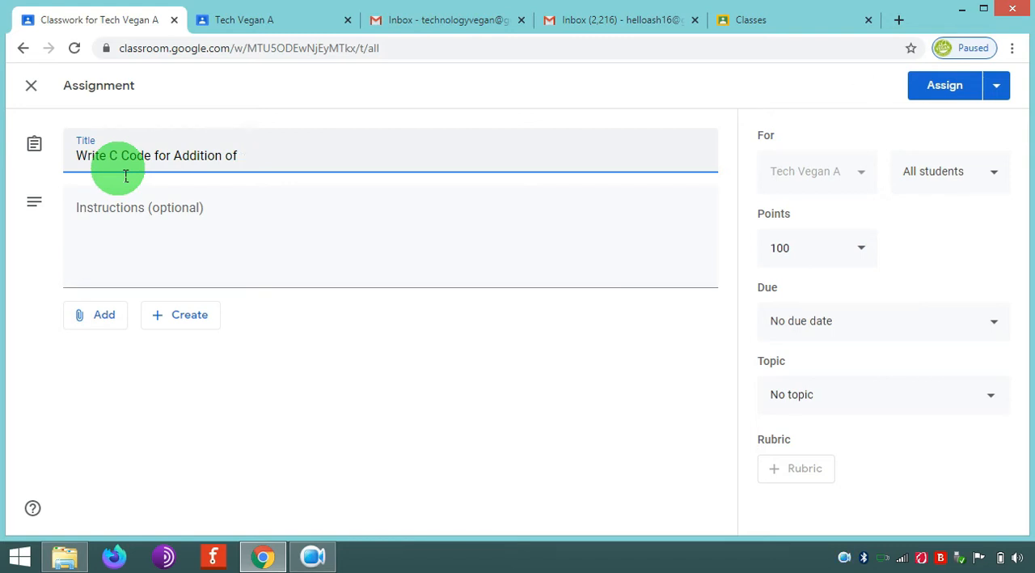
type(" 2wo Numbers?")
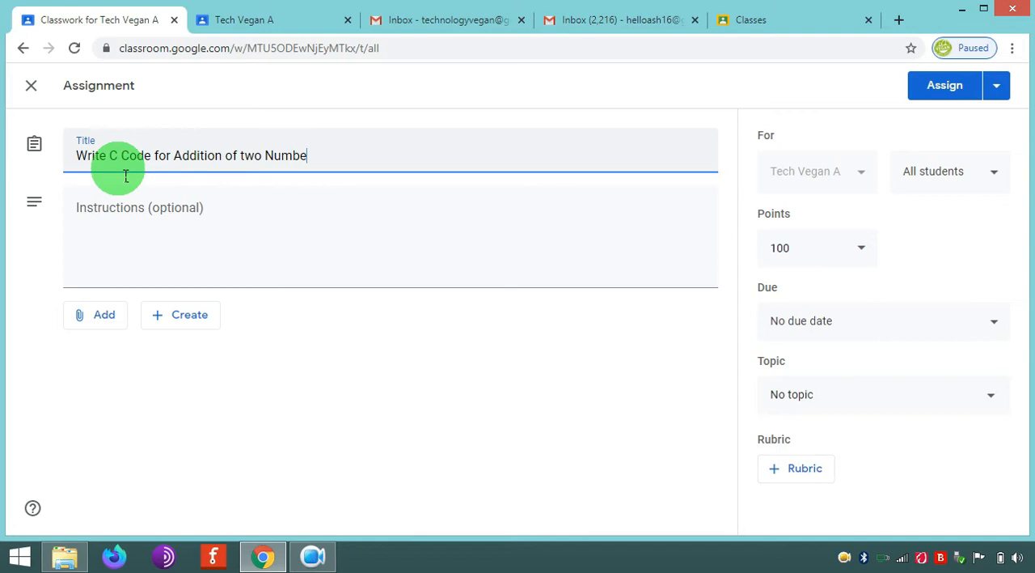
- Enter "Please upload PDF only" as the assignment's instructions
left_click(135, 255)
type("Please")
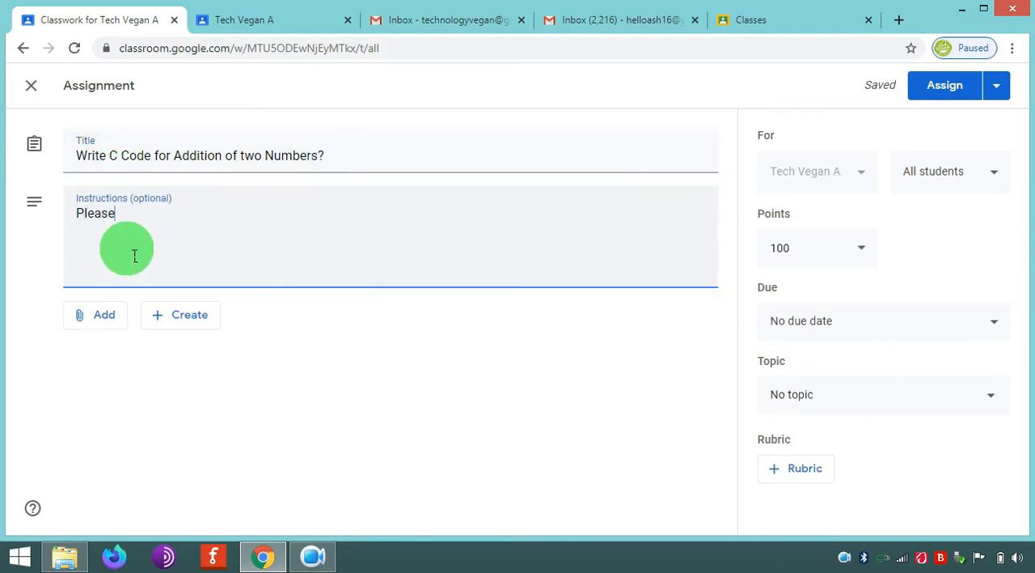
type(" upload PDF onl")
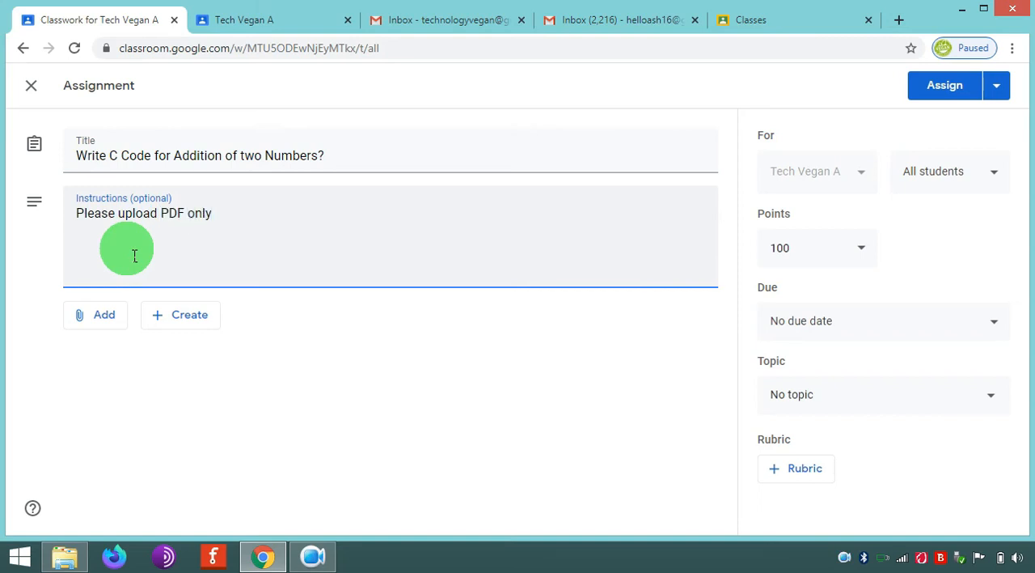
type("y")
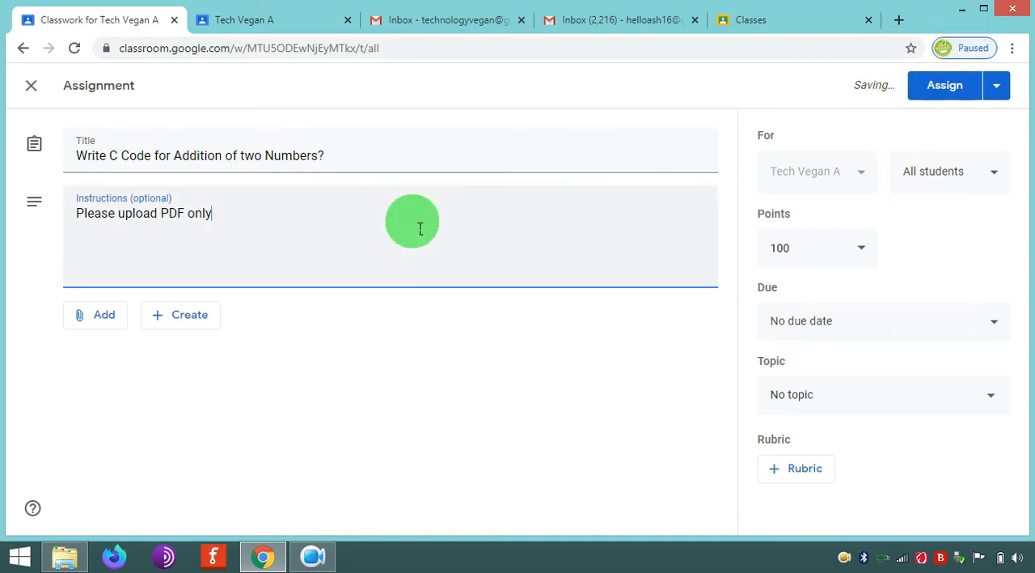
- Set the assignment's due date to Sep 11, 2020, without a time
left_click(829, 323)
left_click(839, 392)
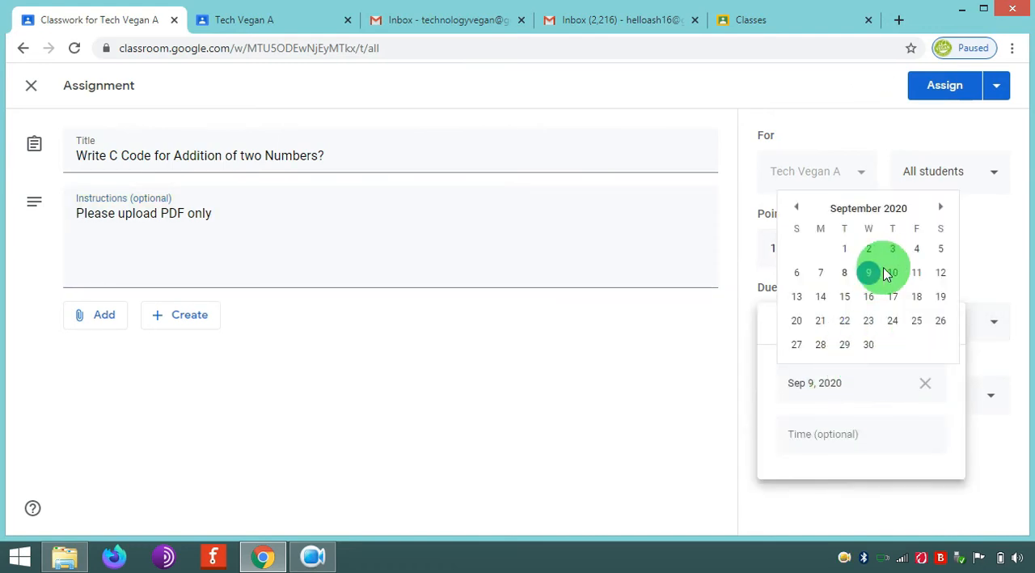
left_click(917, 273)
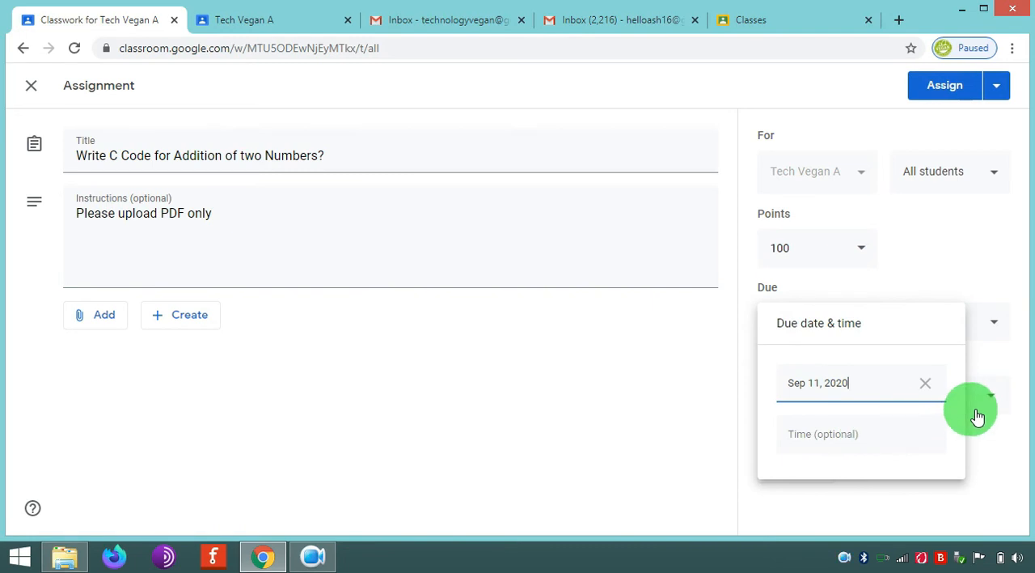
left_click(994, 433)
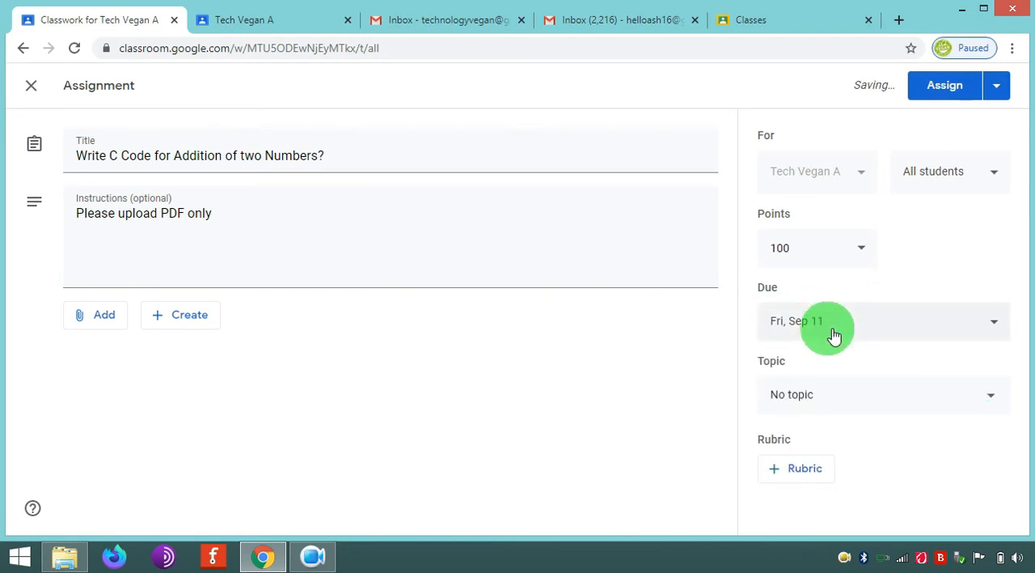
- Create the topic "Assignment" for the assignment and assign it to all students of the class
left_click(814, 411)
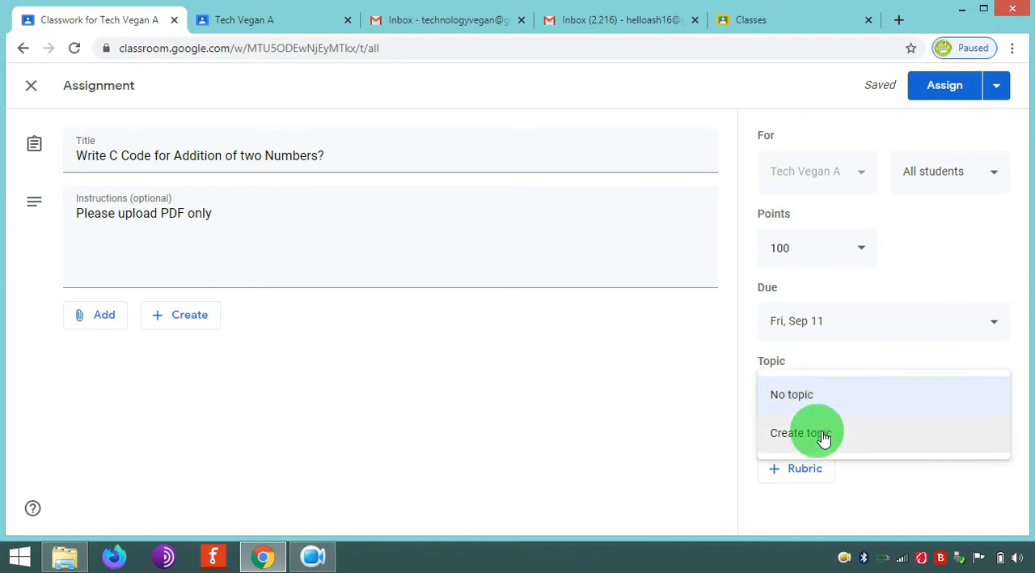
left_click(824, 437)
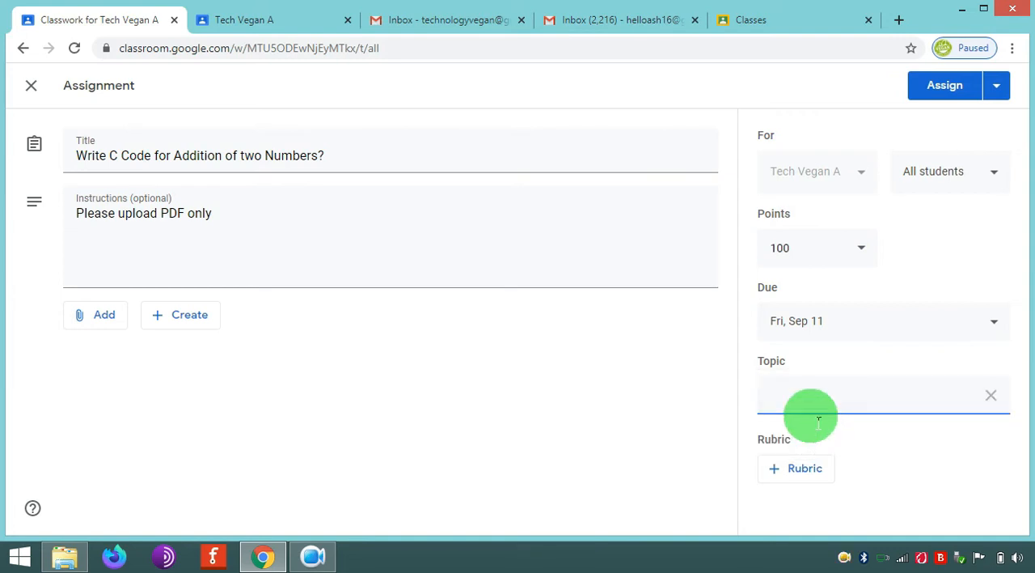
type("Assignment")
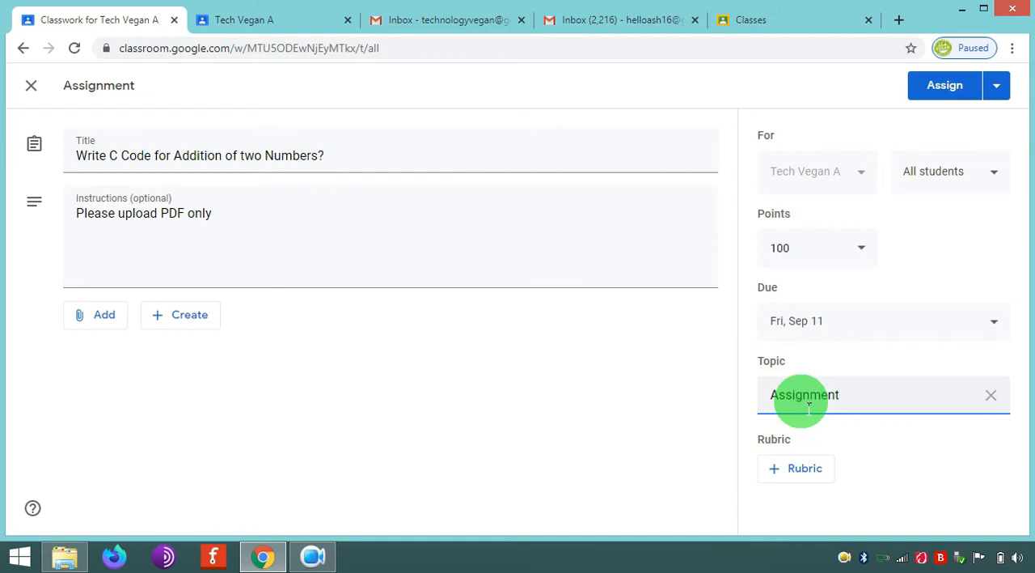
left_click(957, 91)
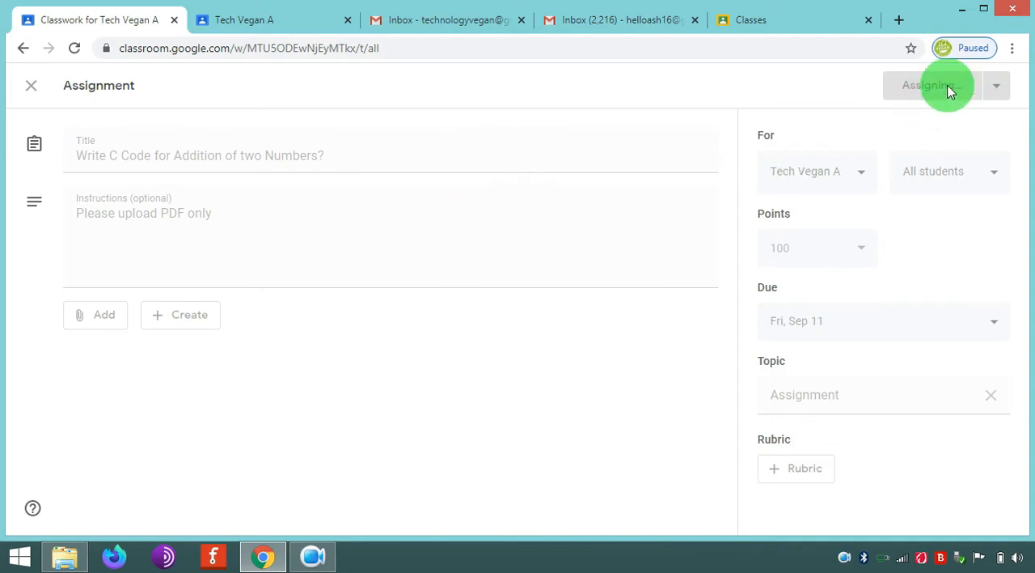
- Reload the Tech Vegan class in the student's account, open the new C code assignment and dismiss its introductory tip
left_click(245, 21)
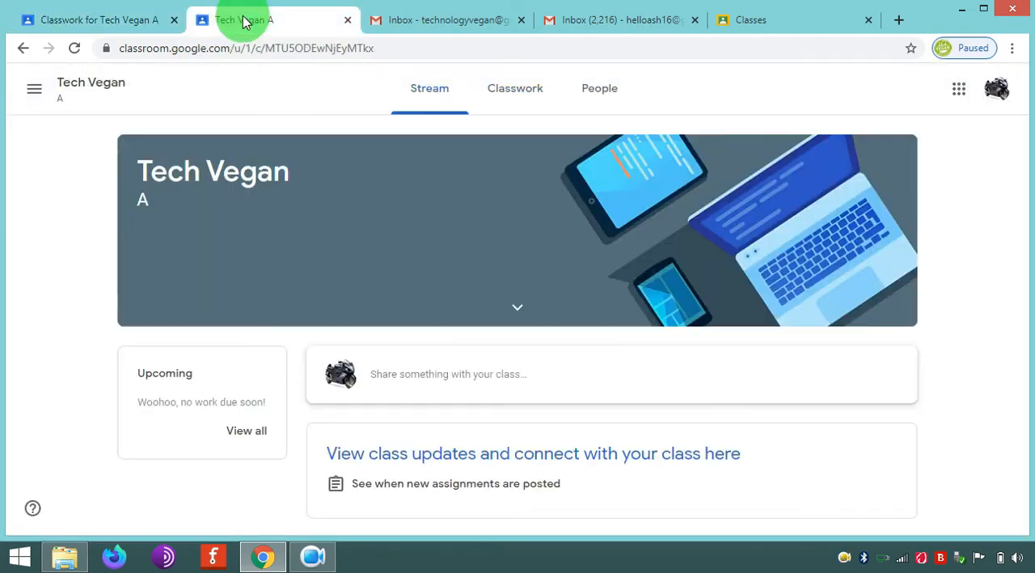
left_click(259, 44)
key("Return")
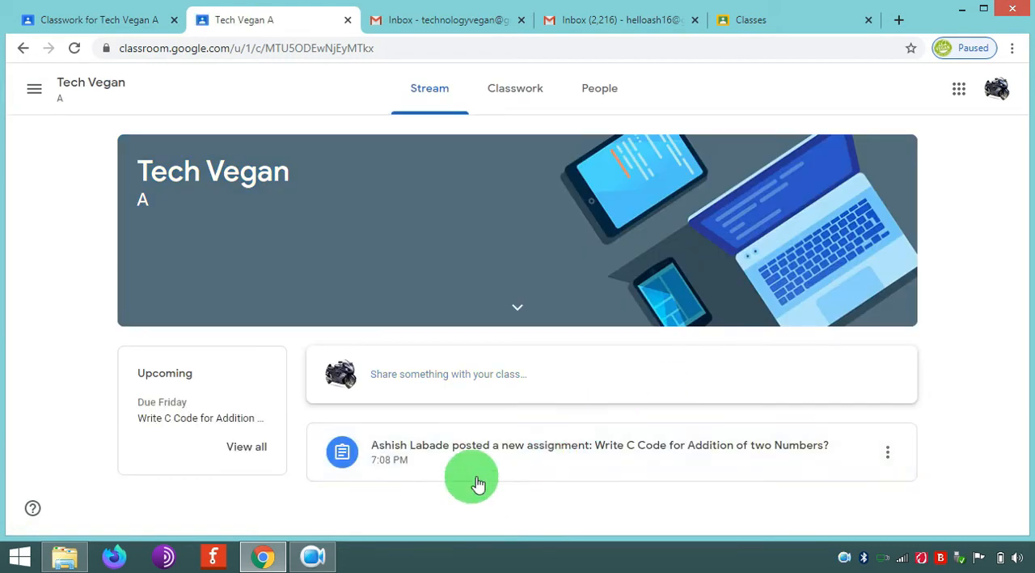
left_click(397, 460)
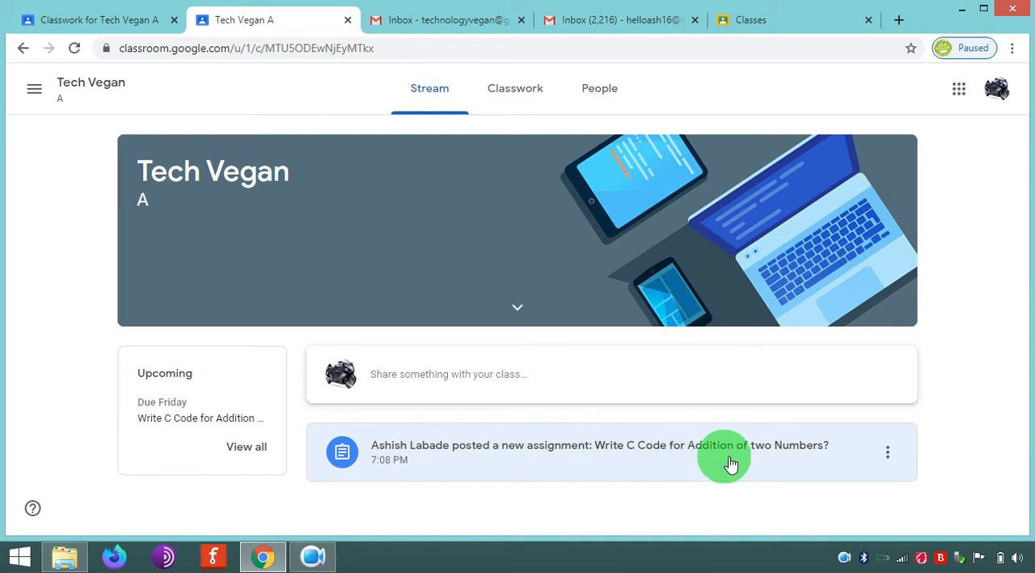
left_click(525, 455)
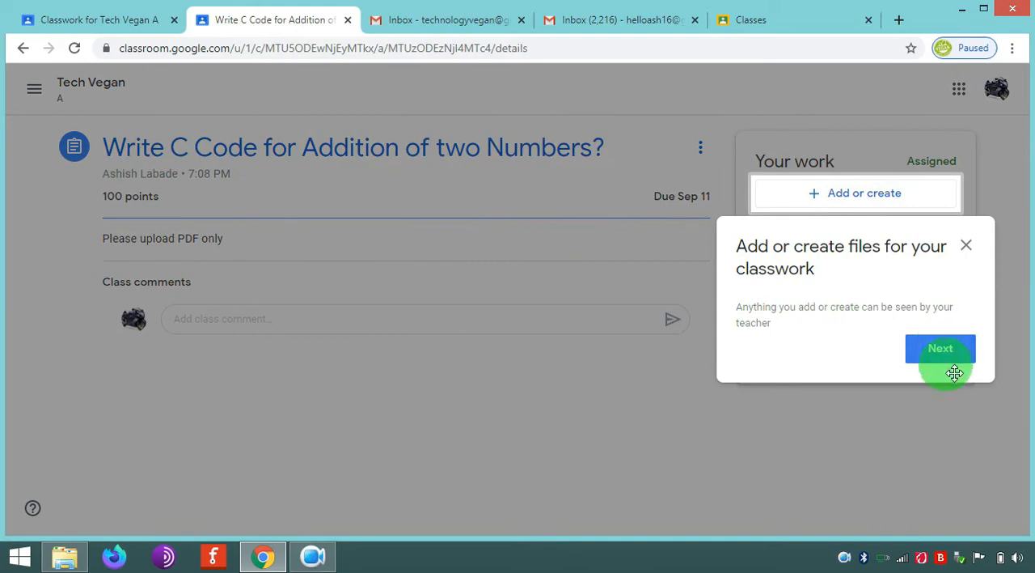
left_click(952, 360)
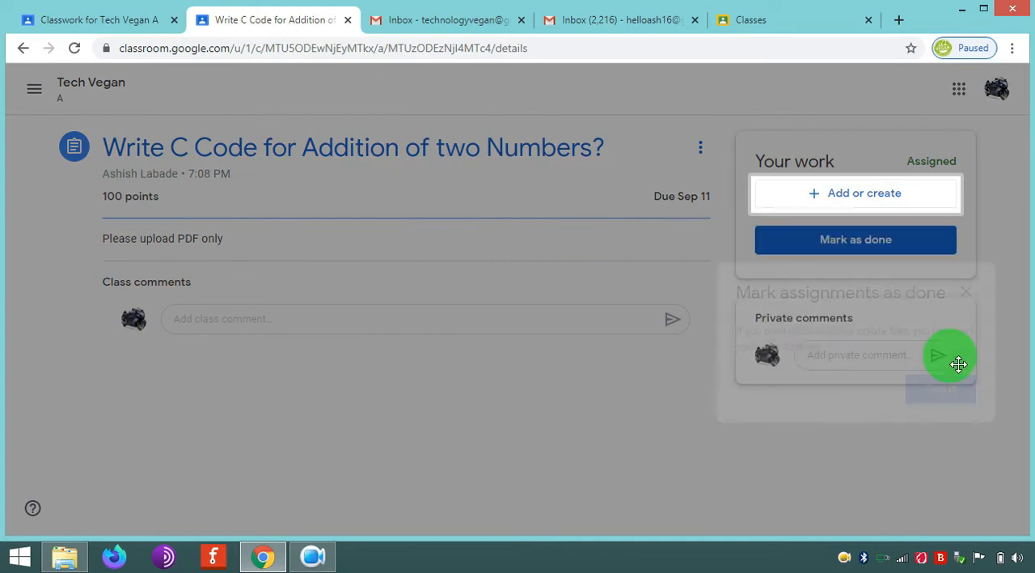
left_click(938, 387)
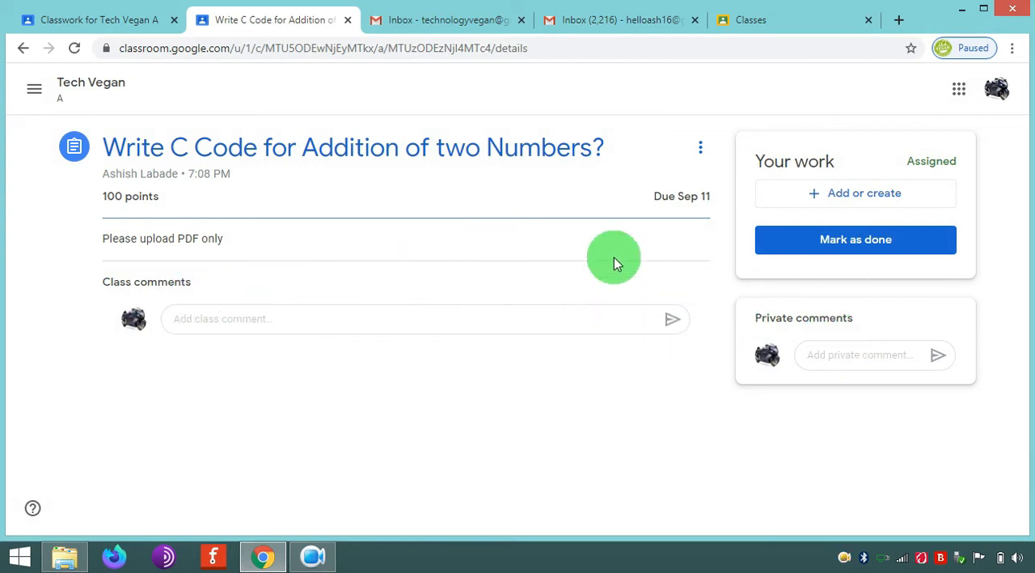
- Upload Assignment.pdf from the Downloads folder as the student's work for the assignment
left_click(824, 203)
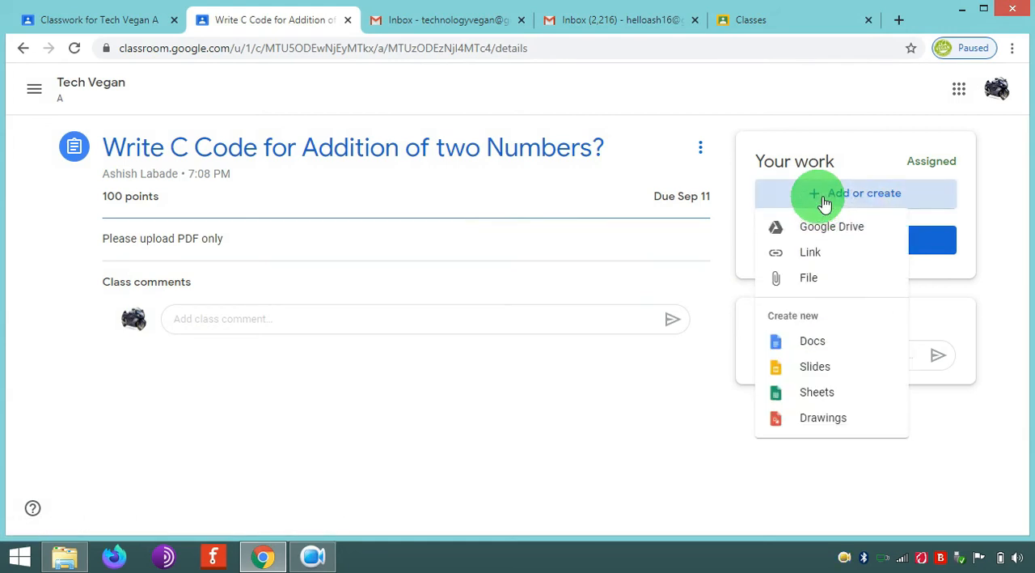
left_click(838, 281)
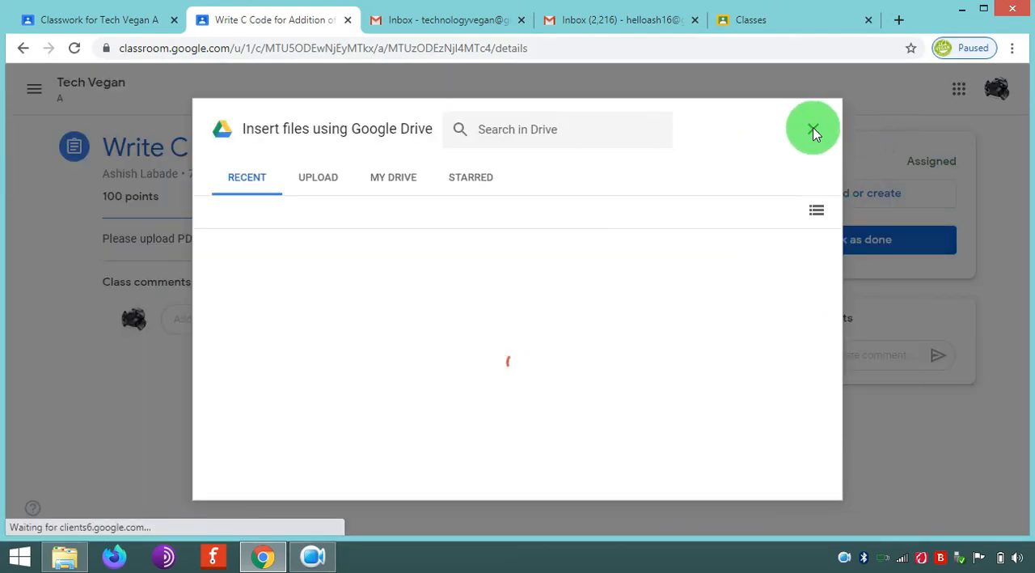
left_click(328, 182)
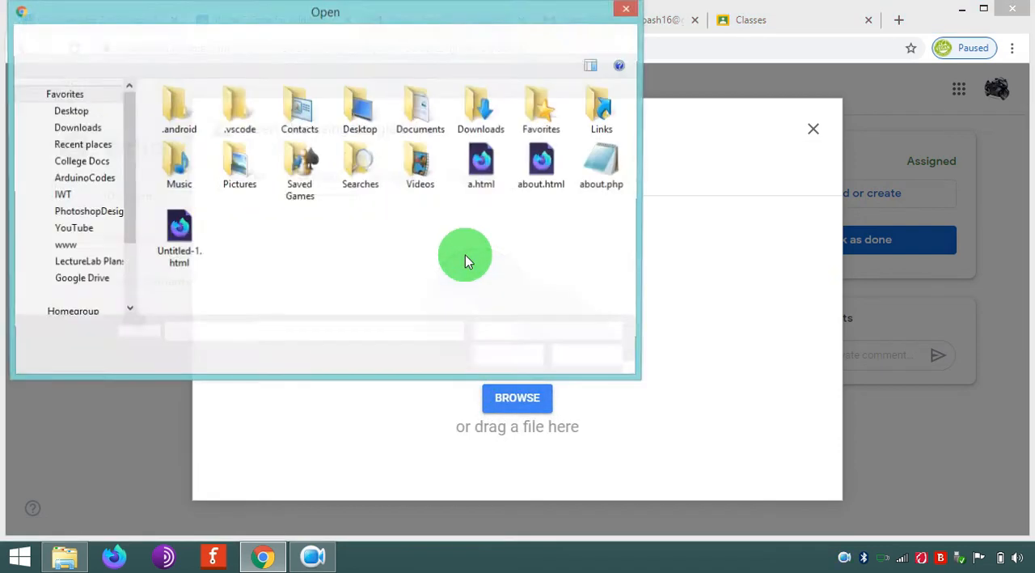
left_click(101, 129)
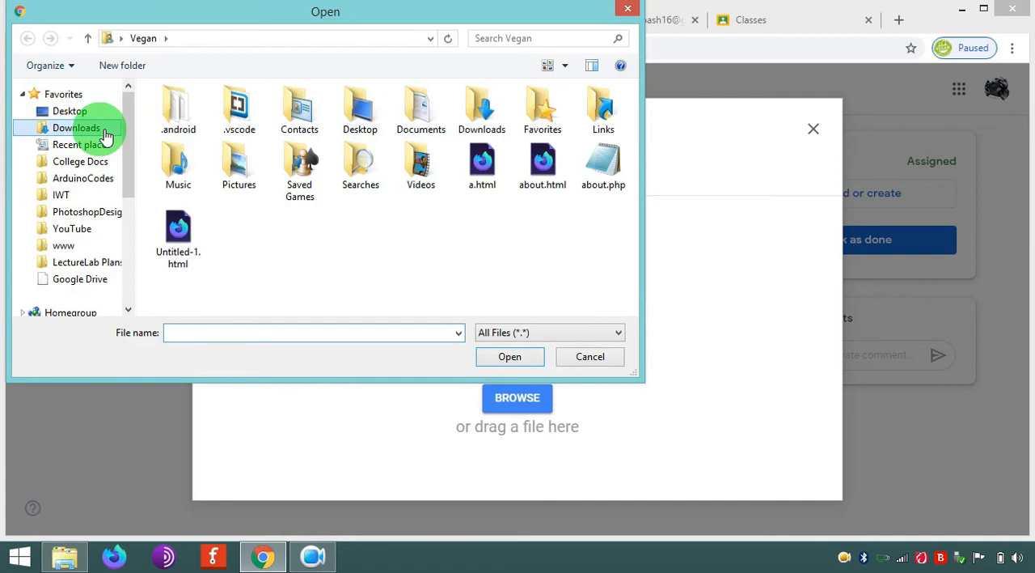
left_click(275, 154)
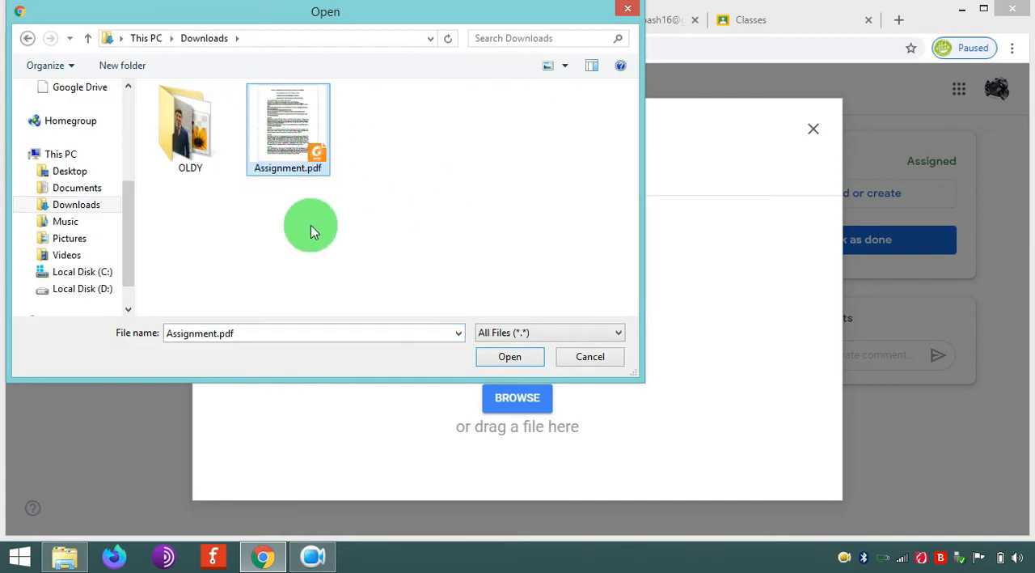
left_click(510, 357)
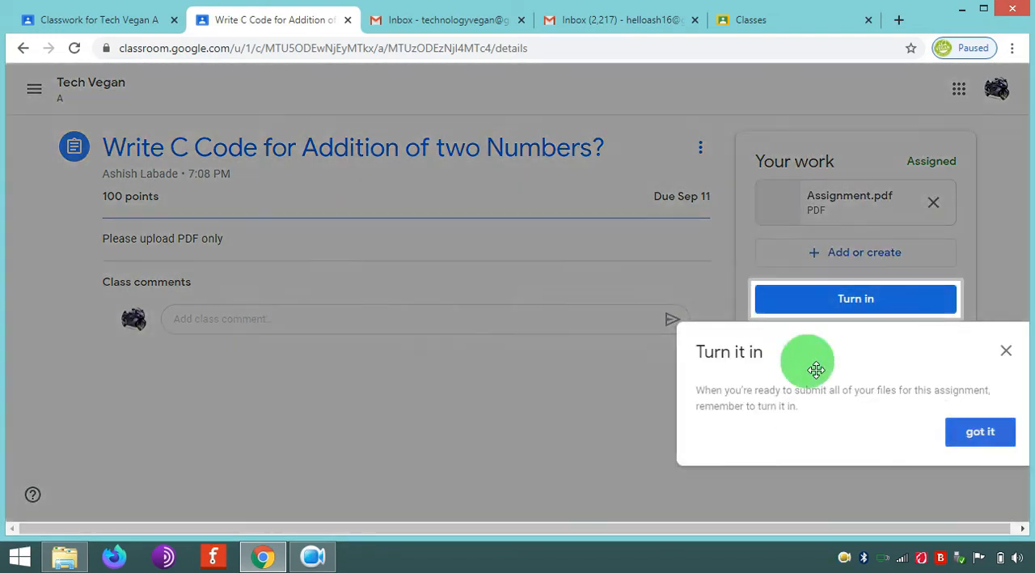
- Dismiss the Turn it in tip and turn in the student's attached work
left_click(980, 433)
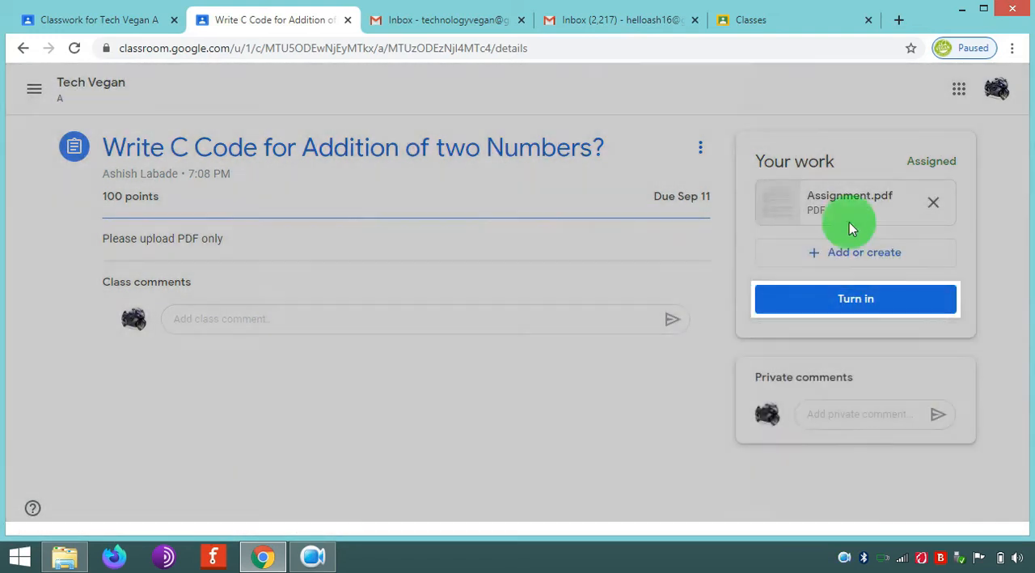
left_click(861, 301)
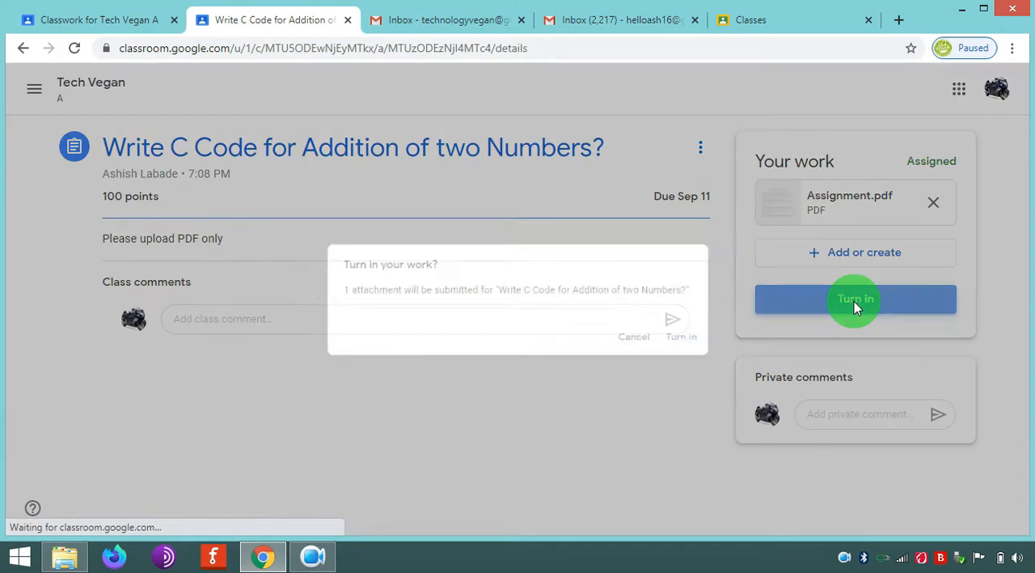
left_click(710, 358)
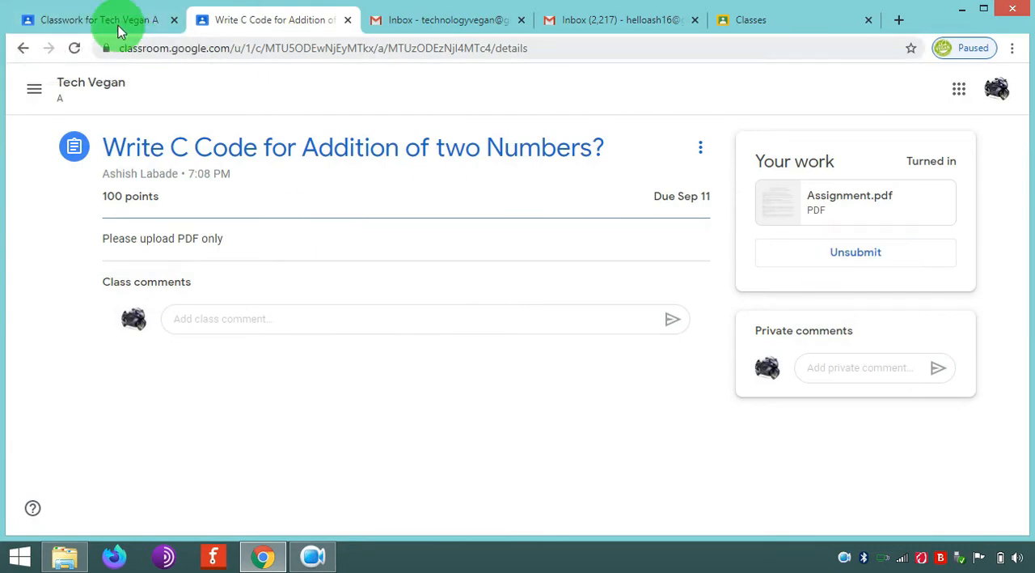
- Switch to the teacher's classwork page and view the student work for the C code assignment
left_click(117, 23)
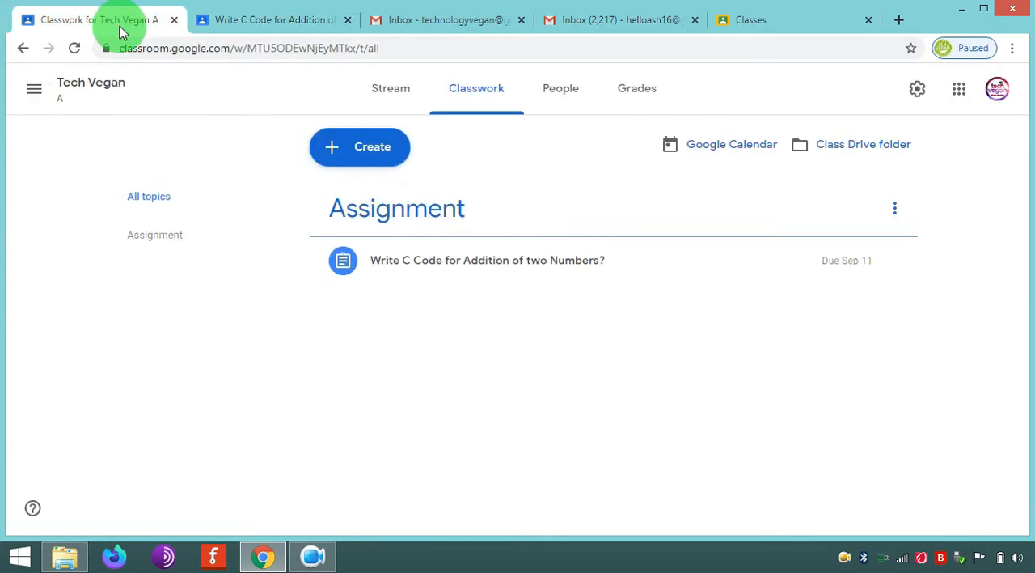
left_click(543, 261)
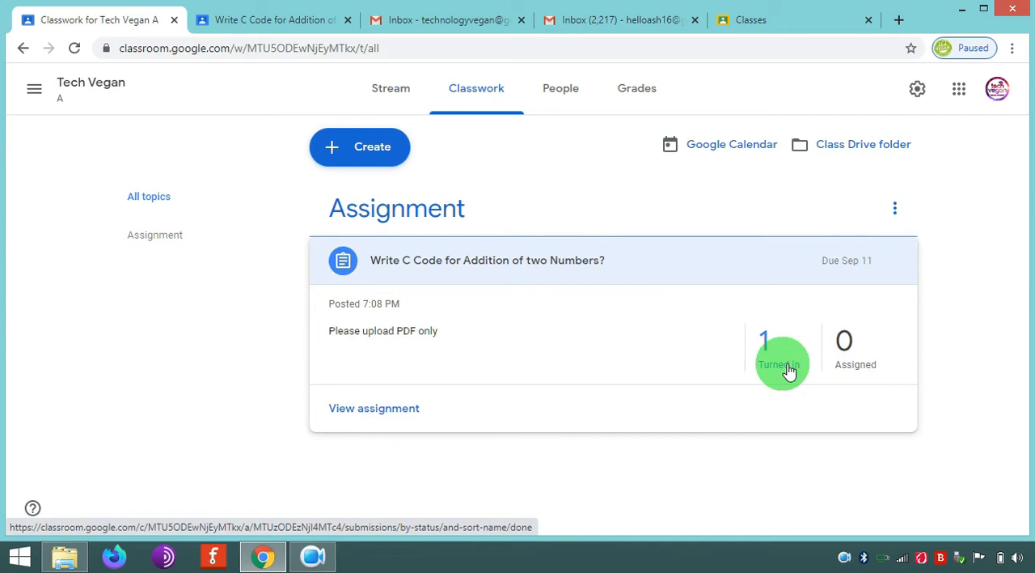
left_click(338, 408)
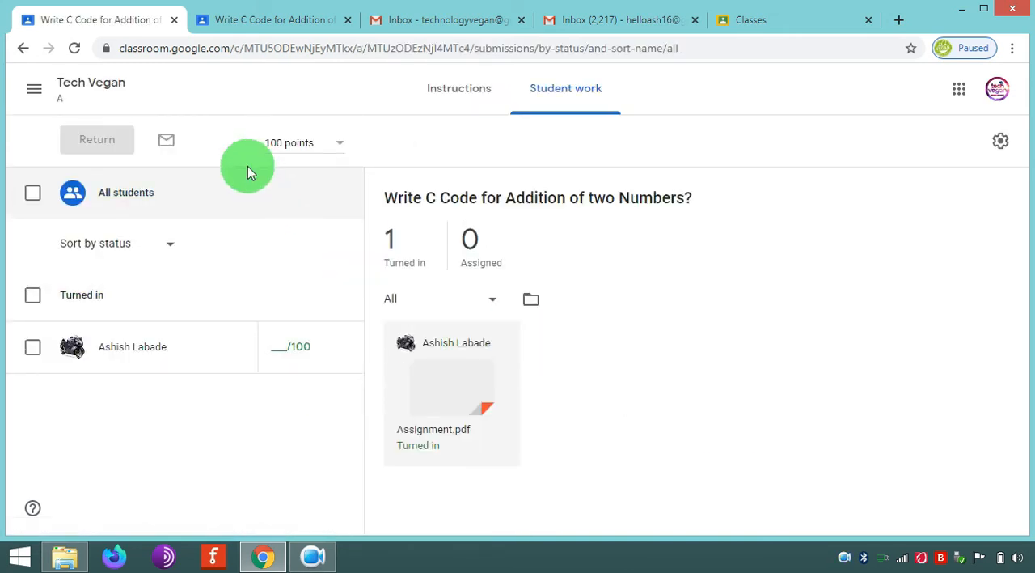
- Open the student's submitted Assignment.pdf, dismiss the tip, read through its pages and close the grading view
left_click(464, 377)
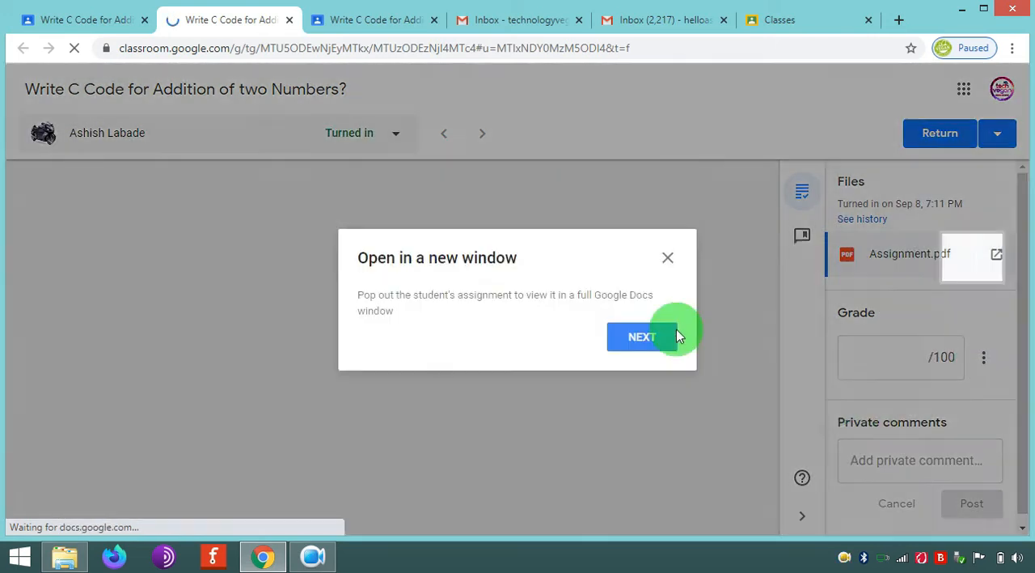
left_click(668, 257)
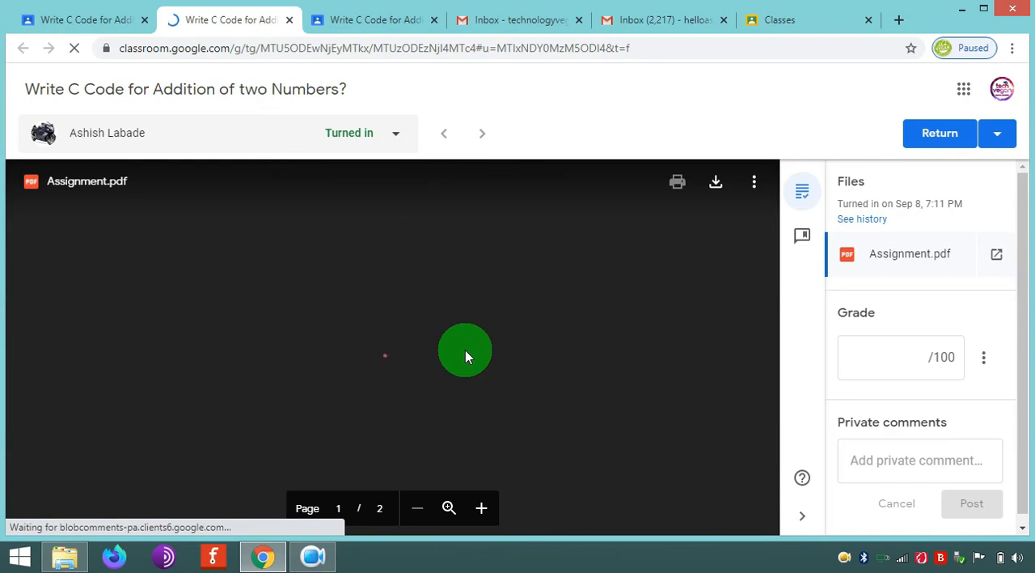
scroll(467, 352, "down", 4)
scroll(473, 356, "up", 2)
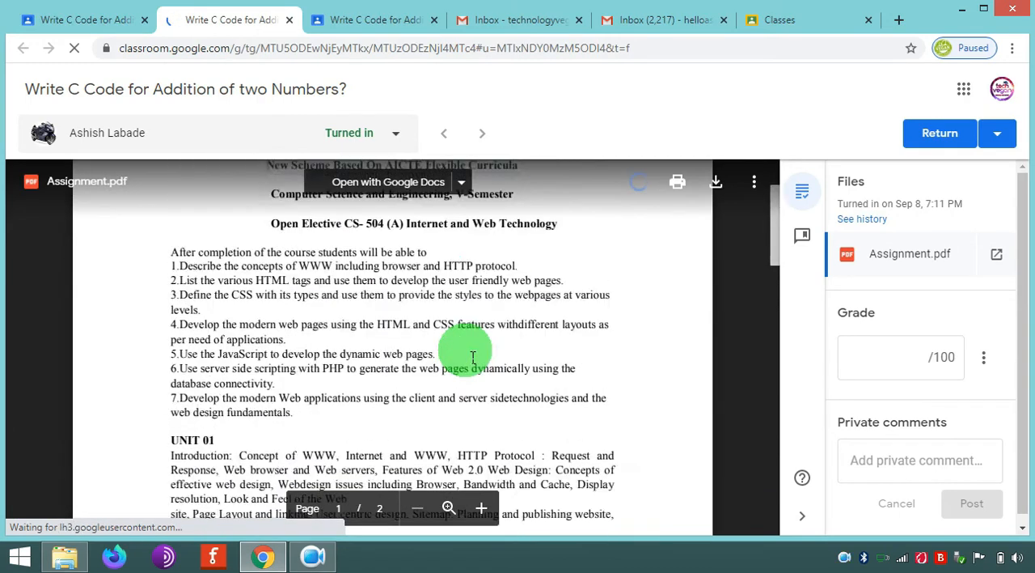
scroll(473, 356, "up", 2)
scroll(469, 324, "down", 6)
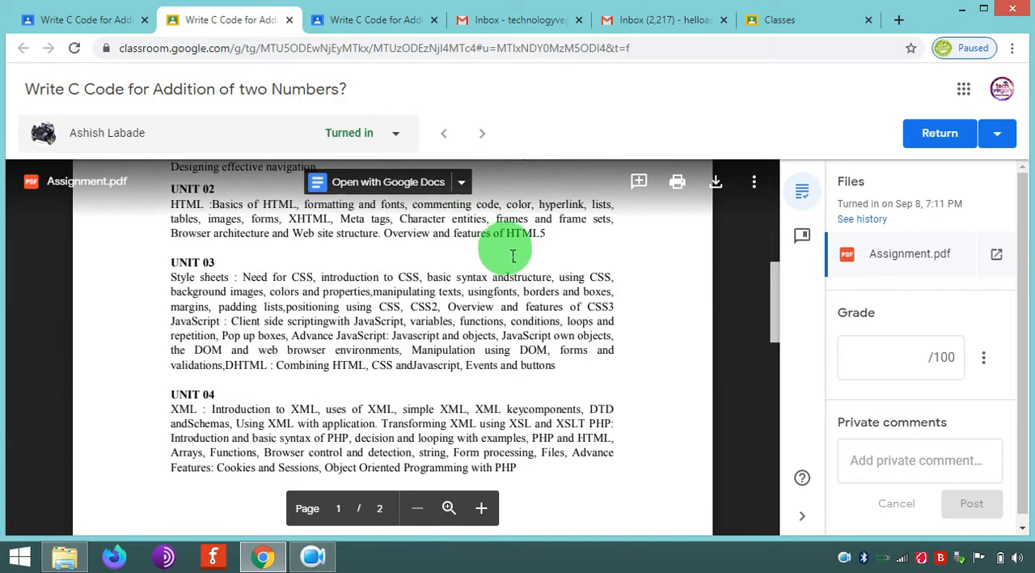
scroll(513, 252, "down", 3)
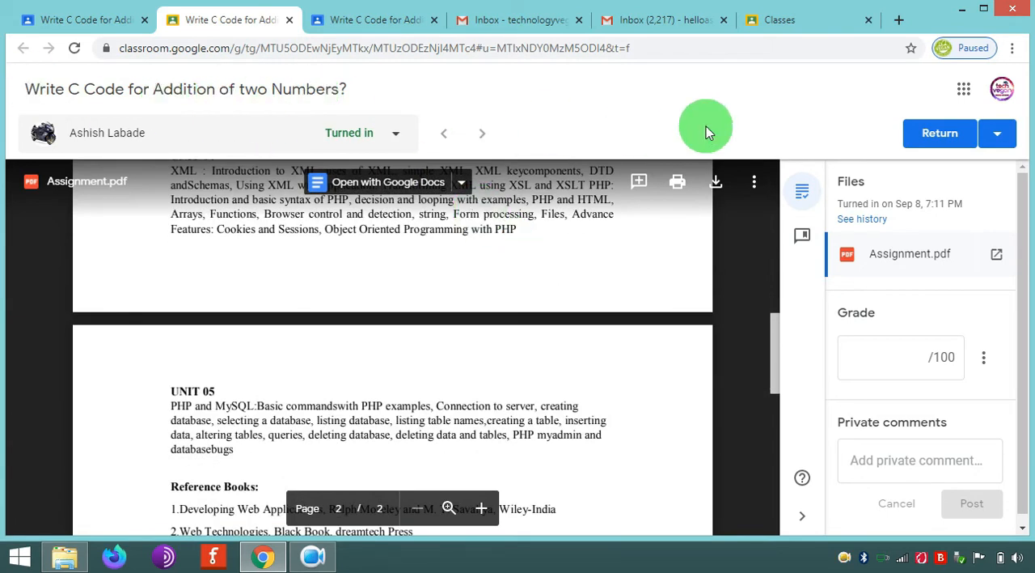
left_click(290, 20)
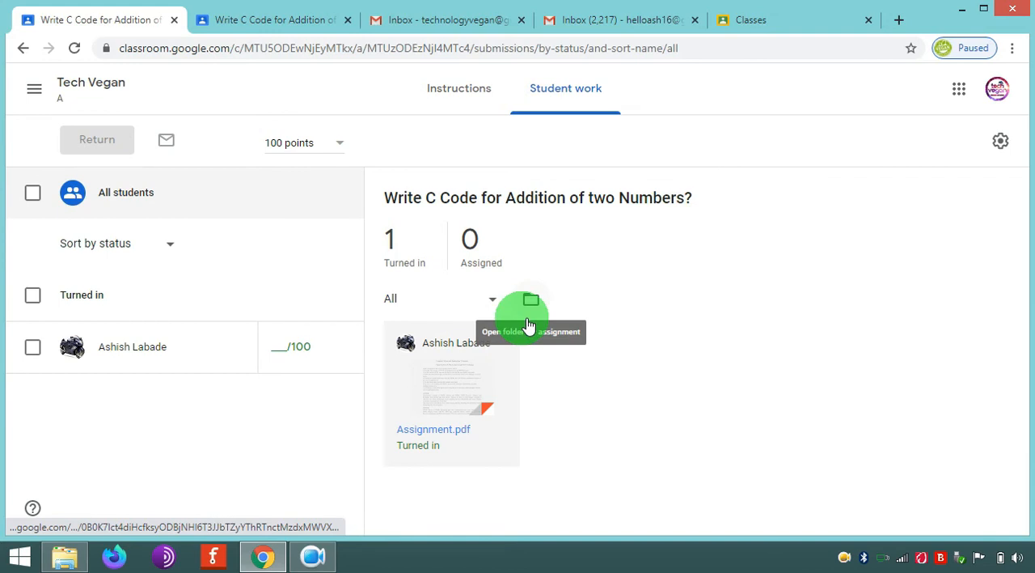
- Open Google in a new browser tab and run a web search for "google backup and sync"
left_click(898, 19)
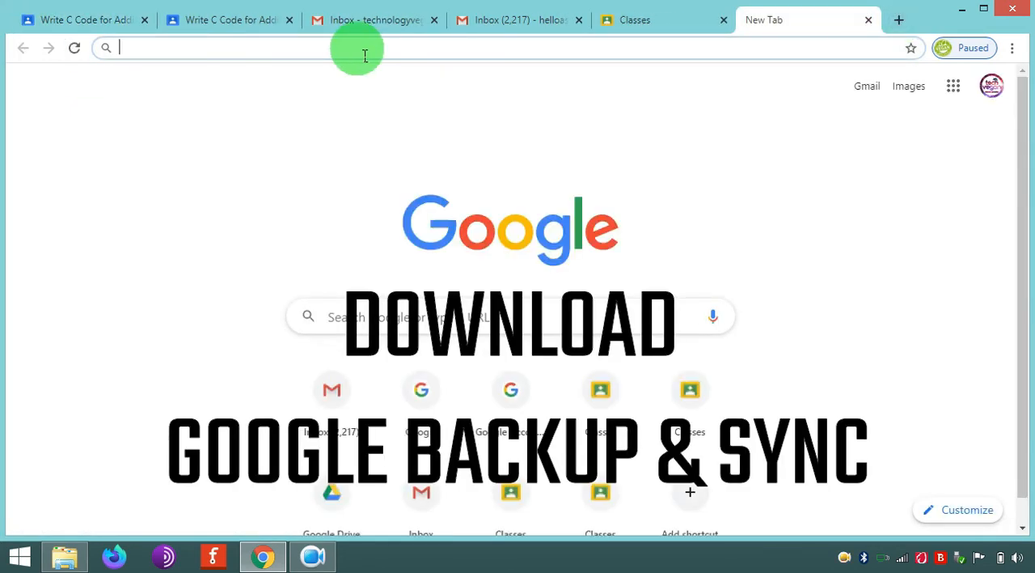
type("go")
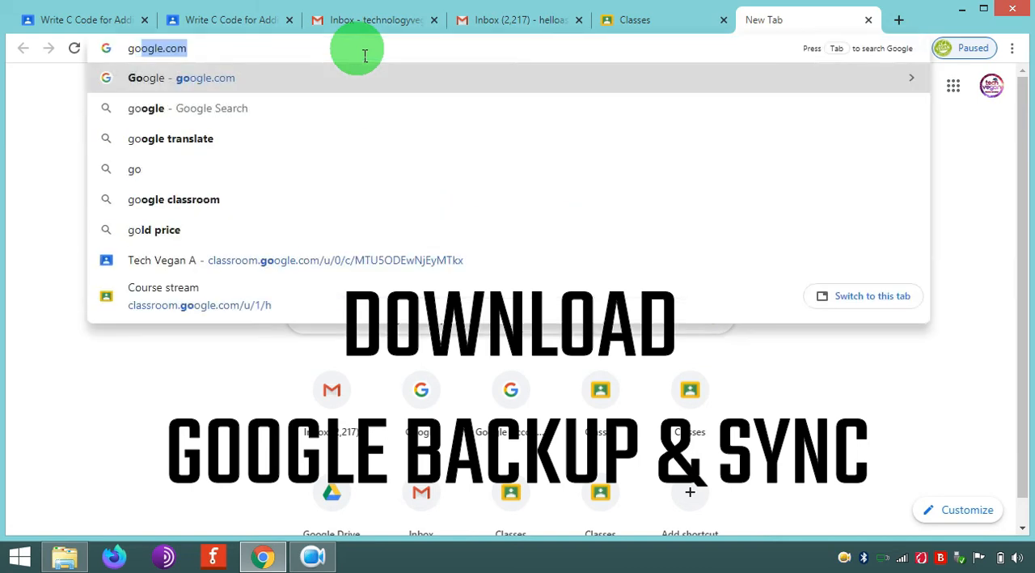
key("Return")
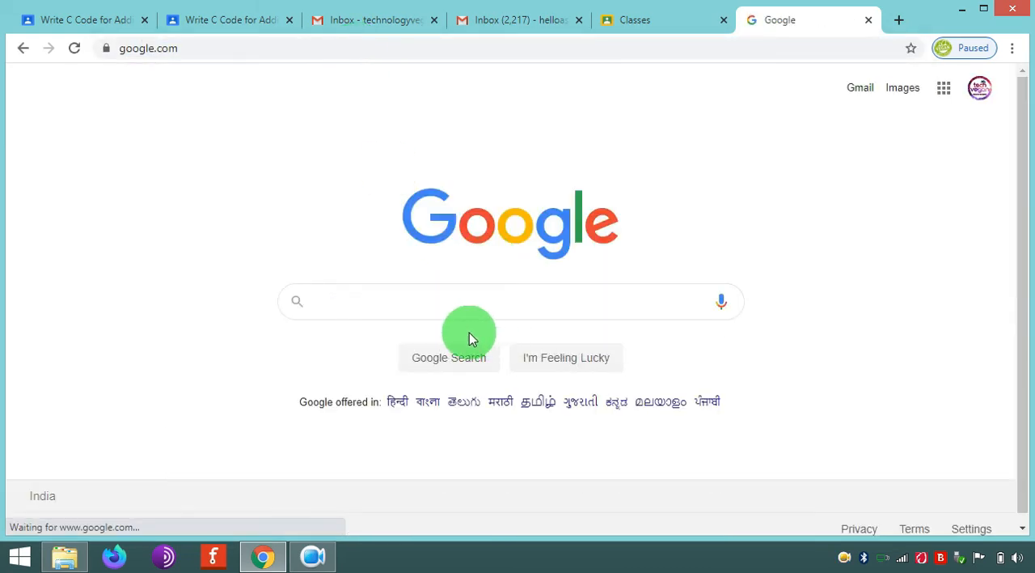
type("goog")
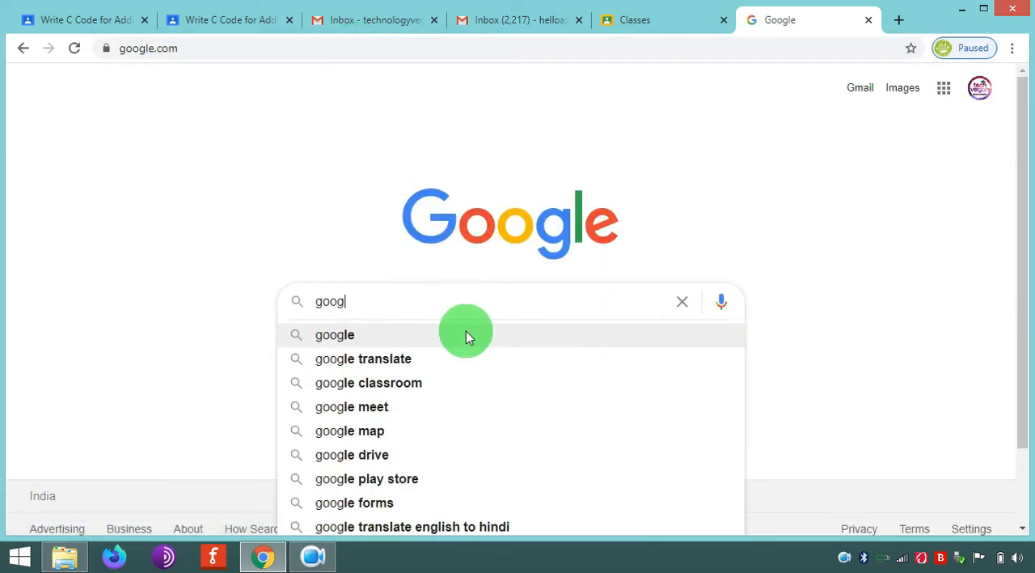
type("le bac")
key("Down")
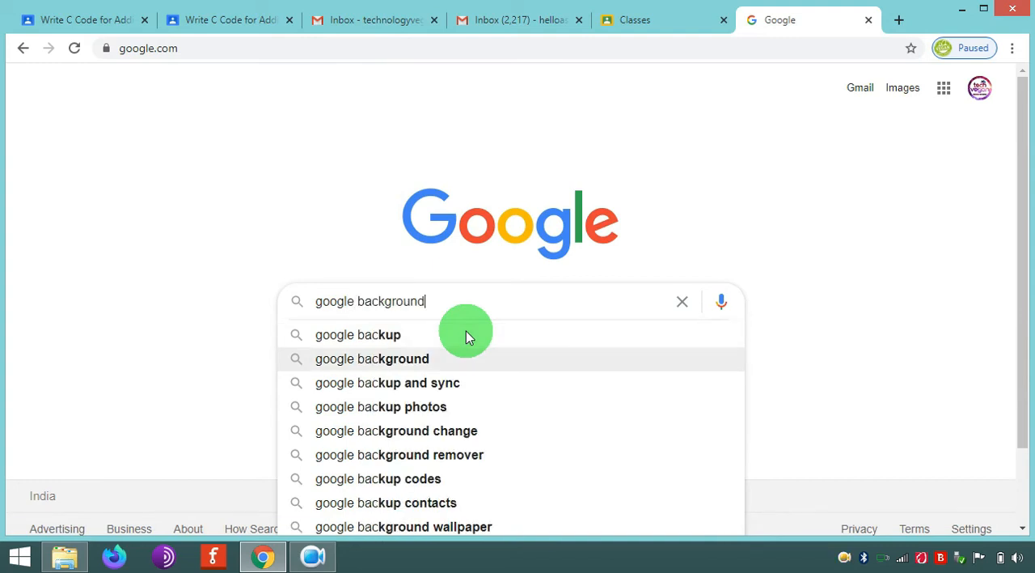
key("Down")
key("Return")
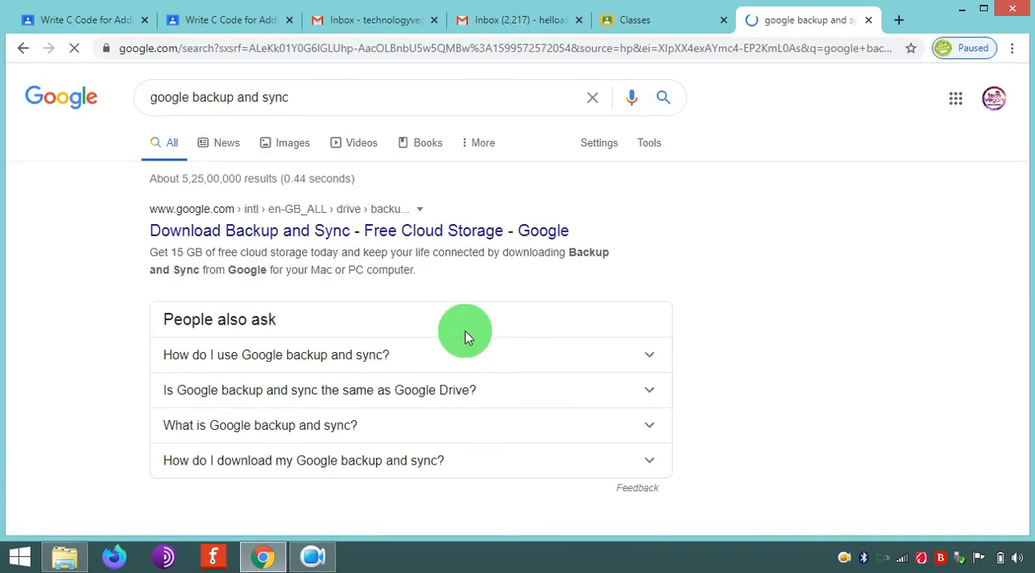
- Open the official Download Backup and Sync result, accept the terms and download the Windows installer
left_click(272, 242)
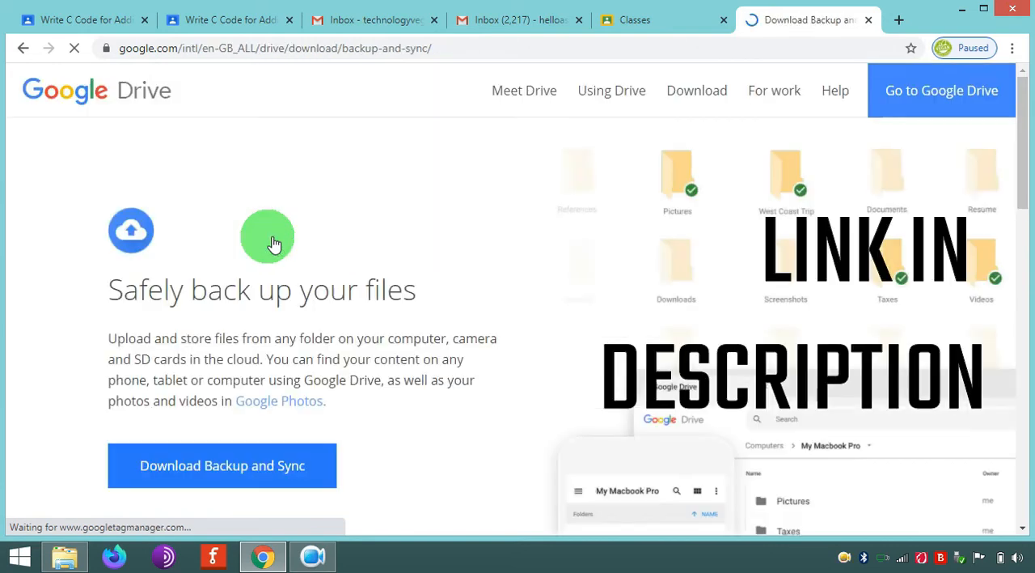
left_click(289, 453)
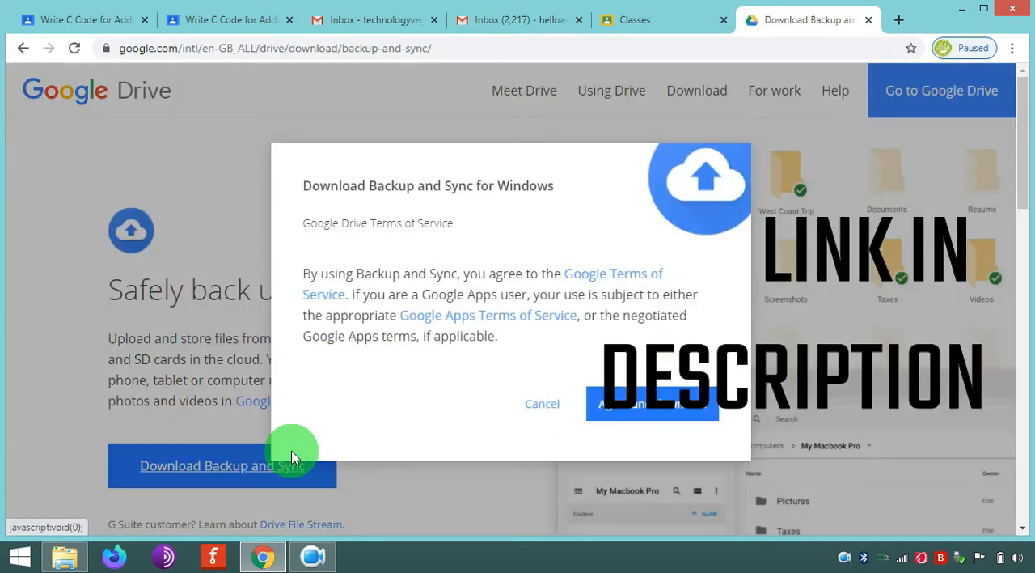
left_click(653, 414)
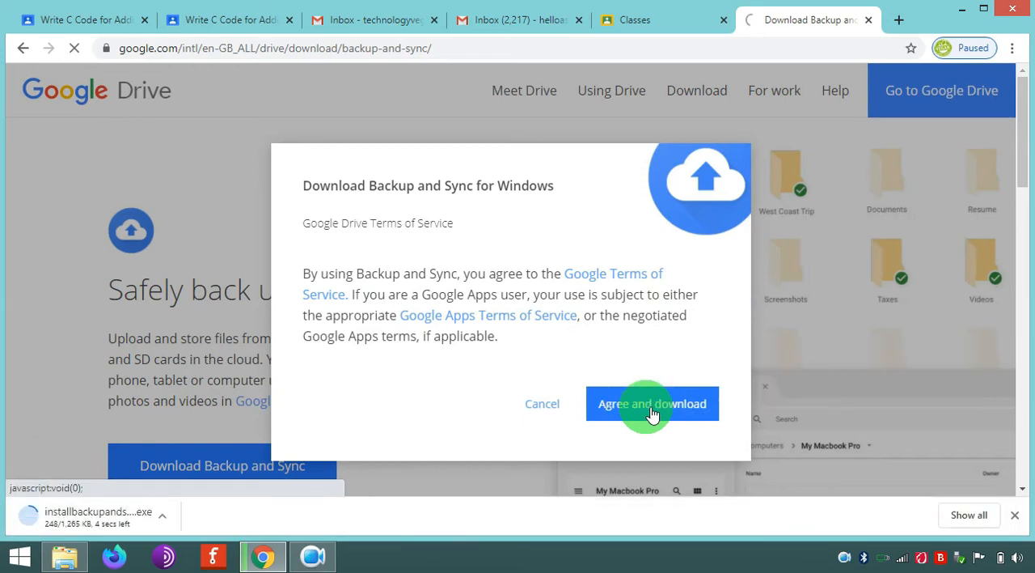
- Run the downloaded installbackupandsync.exe, allow it through the security warning and close the installer when it finishes
left_click(63, 517)
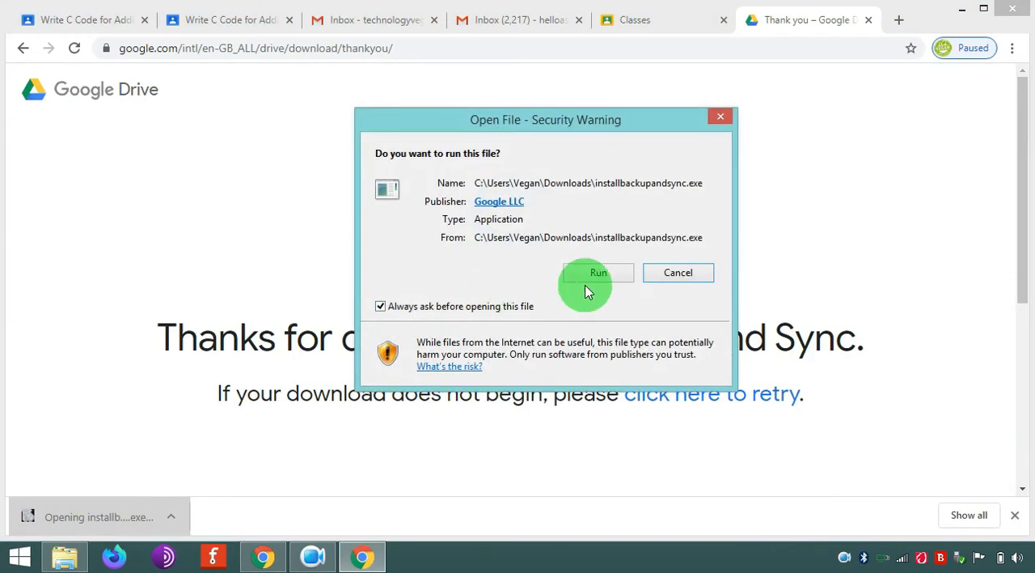
left_click(599, 275)
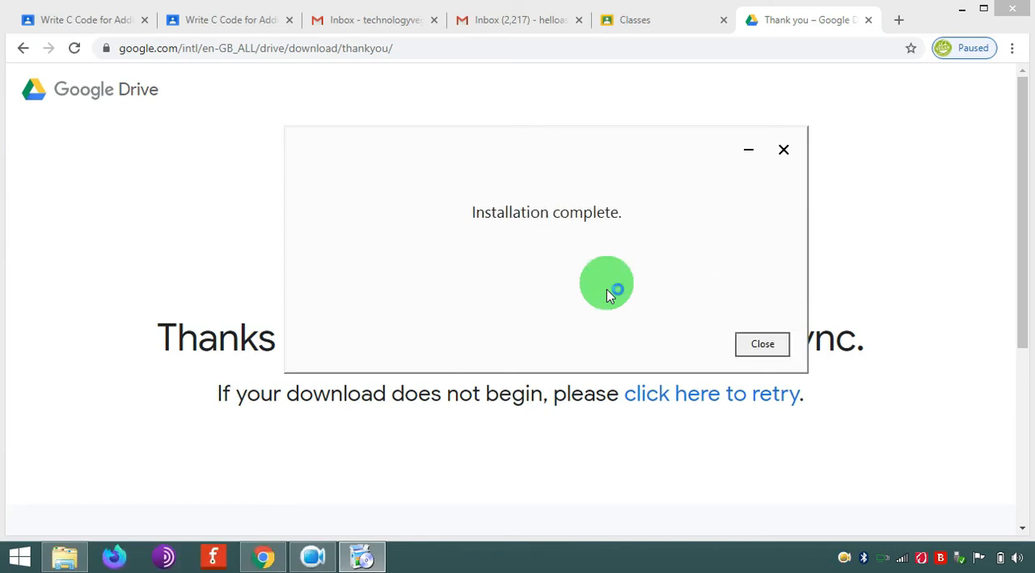
left_click(772, 354)
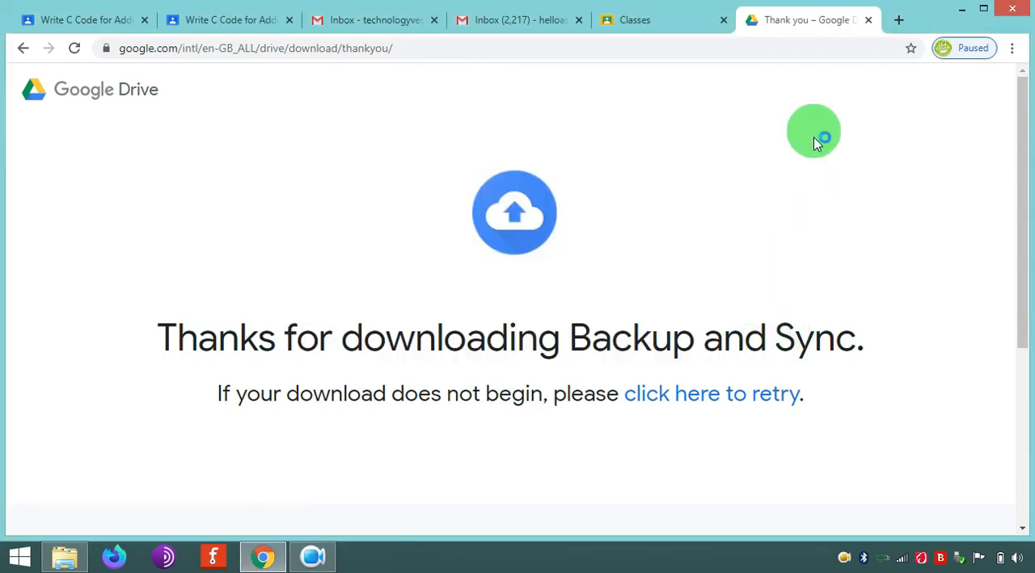
- Close the Backup and Sync download page and the Classes page, and return to the teacher's student work view
left_click(868, 21)
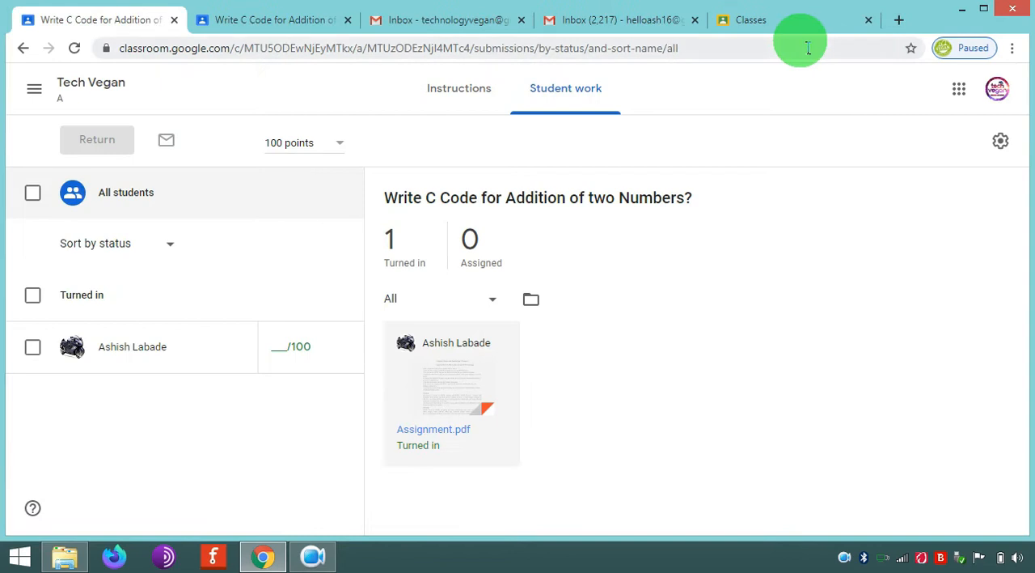
left_click(809, 24)
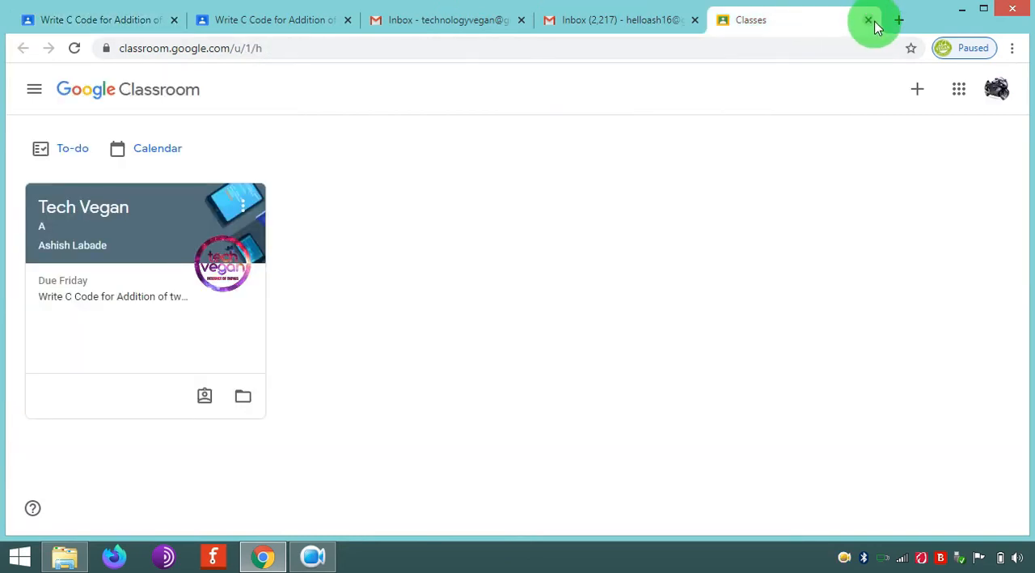
left_click(303, 31)
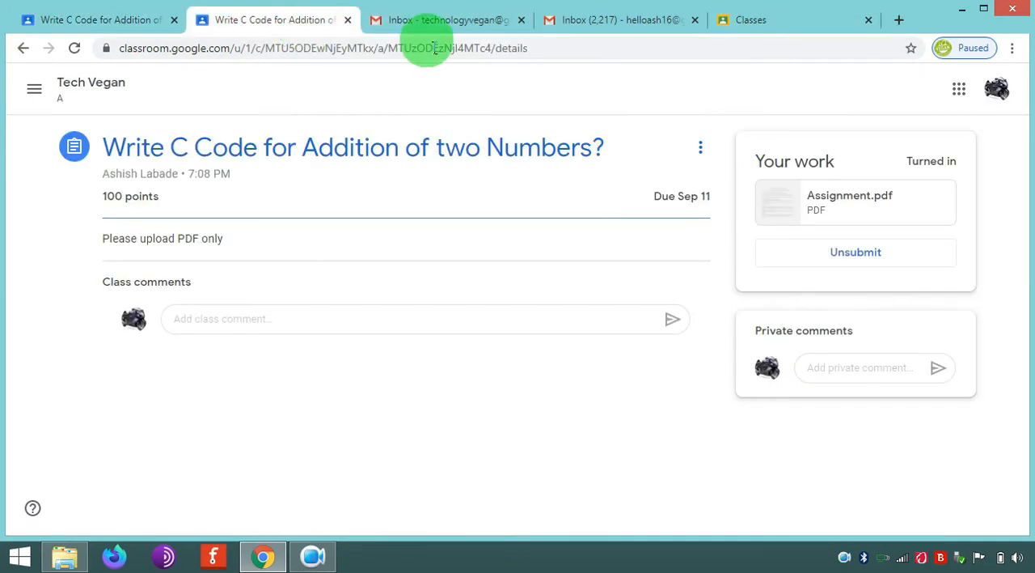
left_click(869, 21)
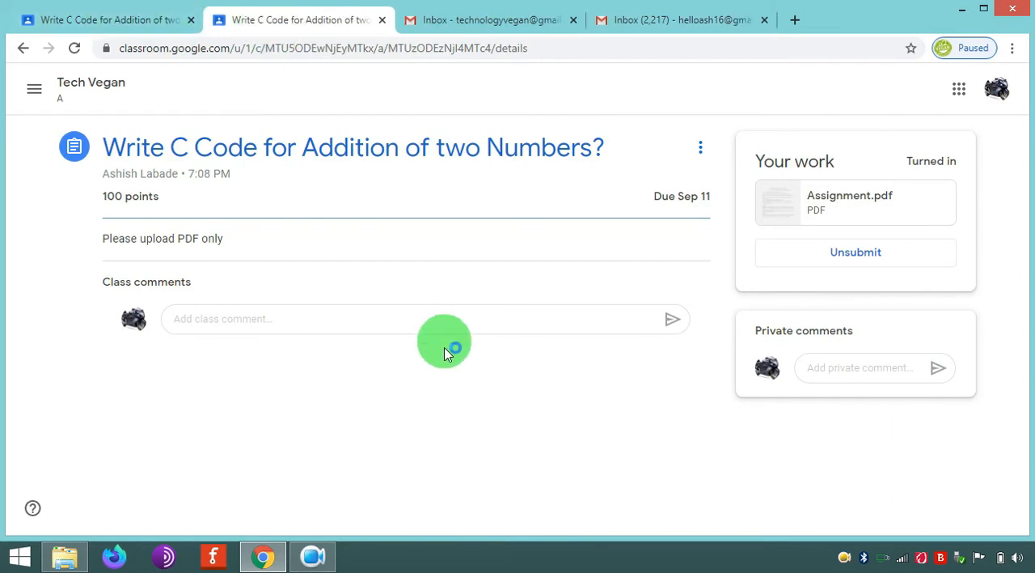
left_click(111, 24)
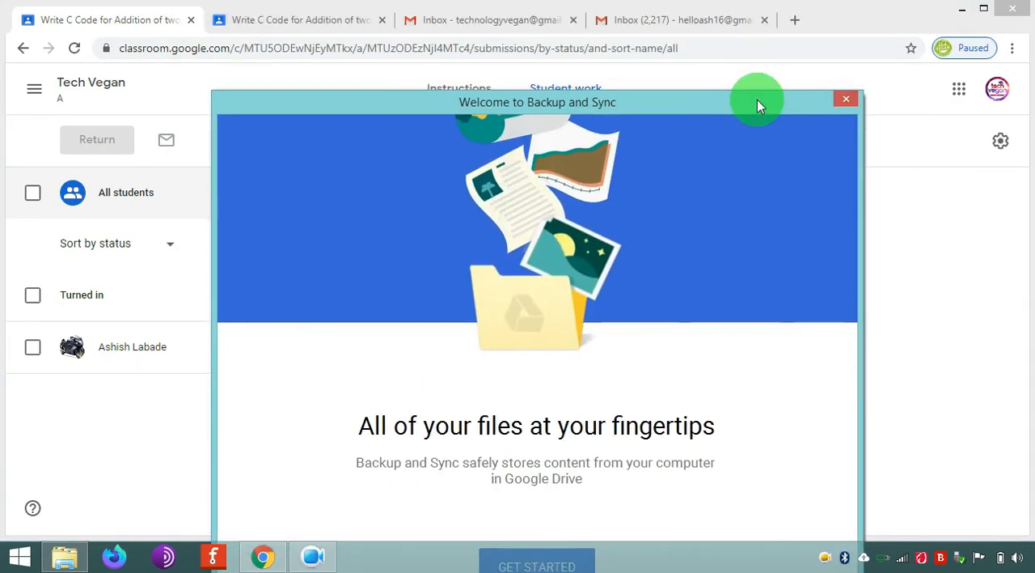
- Move the Welcome to Backup and Sync window up until its start option is reachable, and begin the setup
left_click_drag(757, 100, 744, 44)
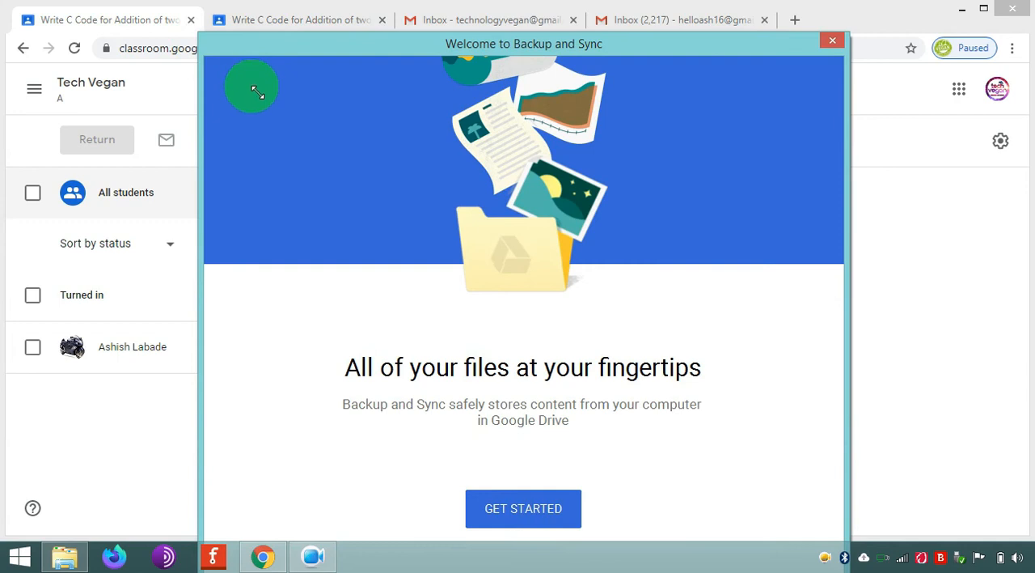
left_click_drag(377, 50, 376, 28)
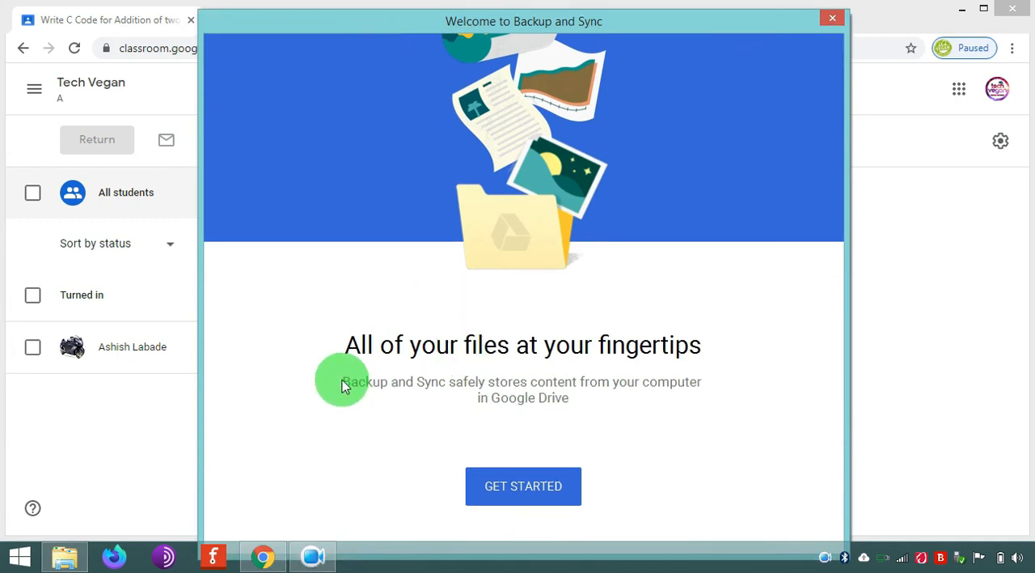
left_click(537, 490)
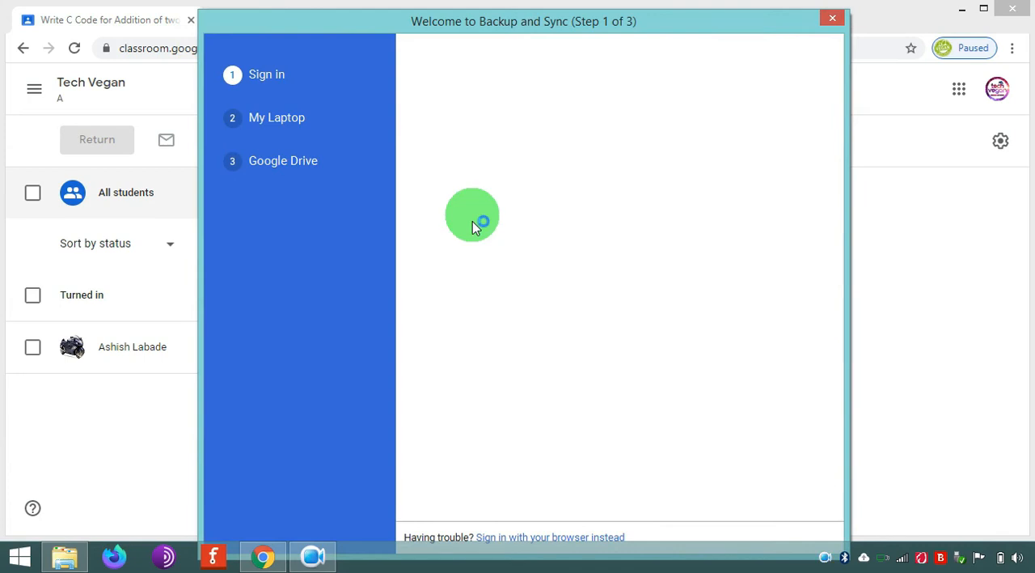
- Sign in to Backup and Sync with the teacher's Google account e-mail and password, complete verification and close the extra browser window
left_click(556, 232)
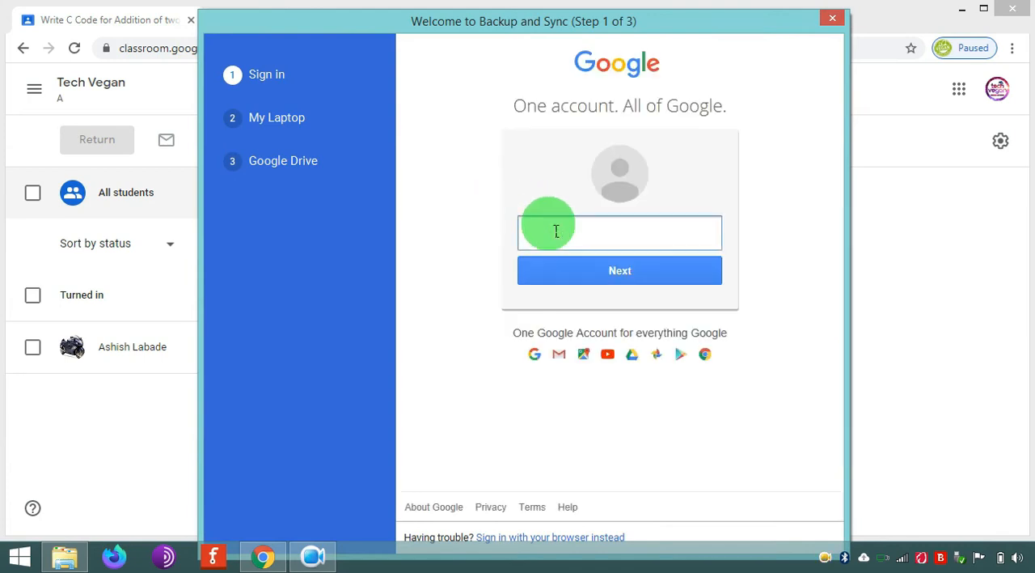
left_click(606, 269)
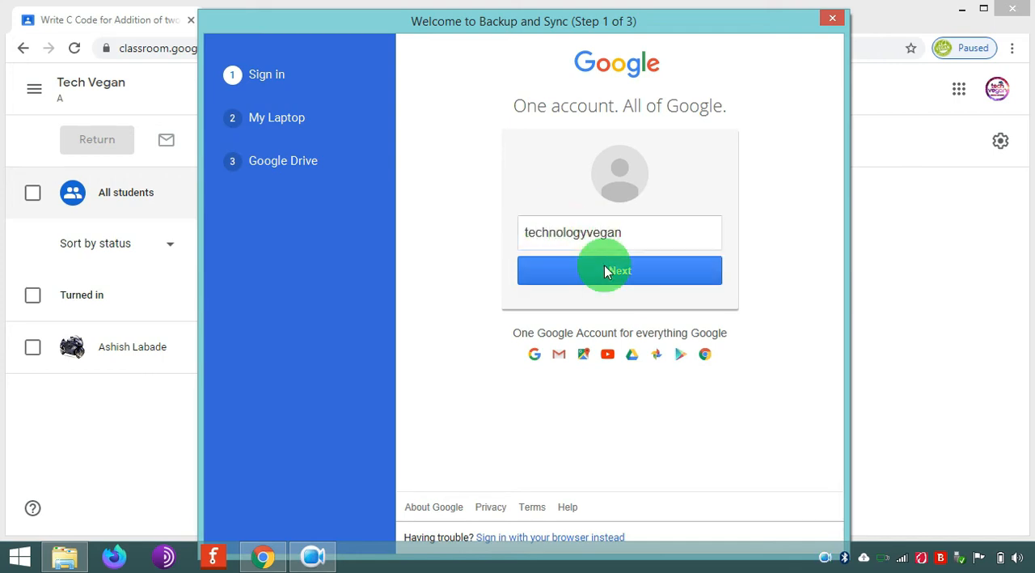
left_click(521, 228)
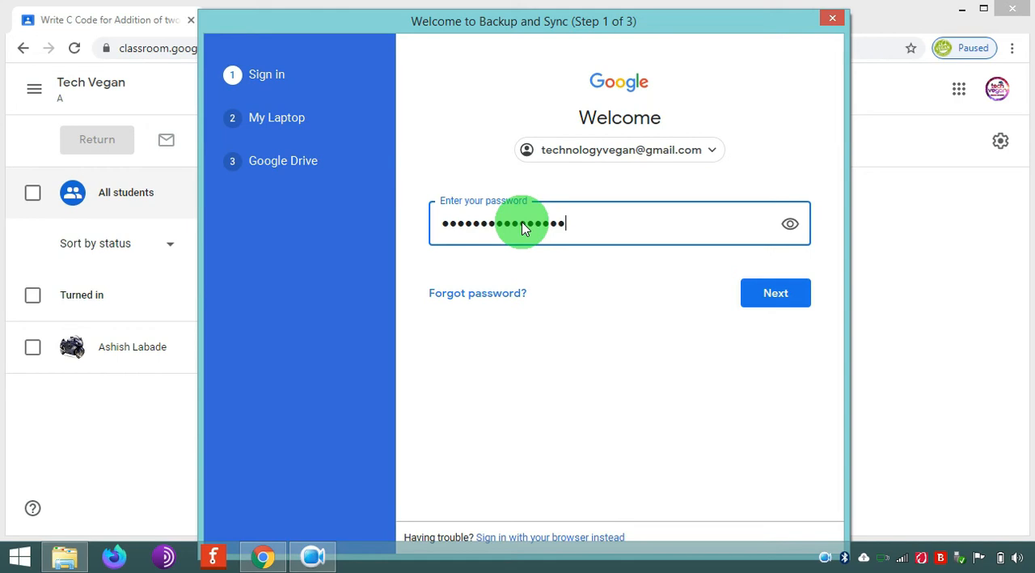
type("••••••")
left_click(797, 292)
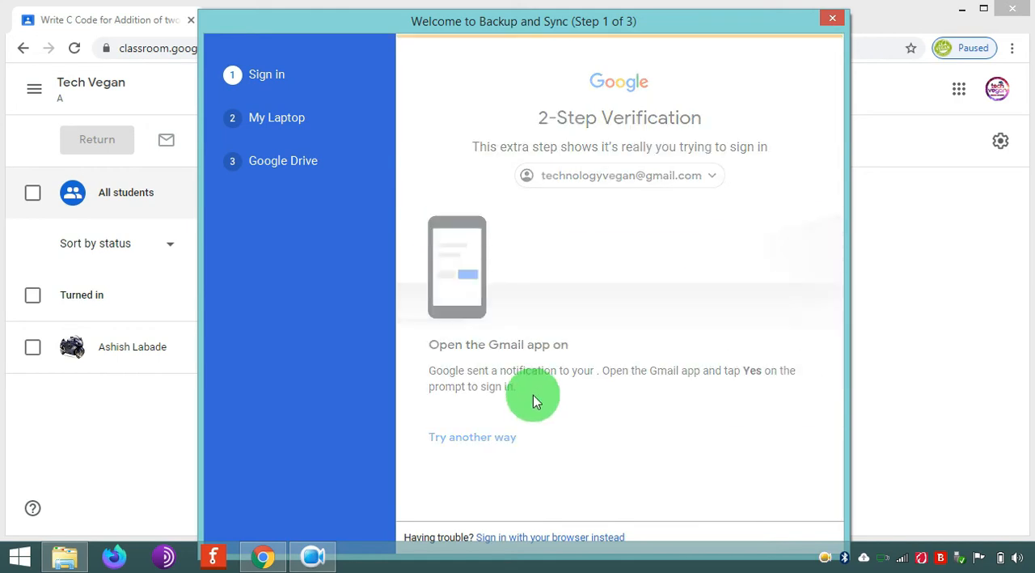
left_click(531, 457)
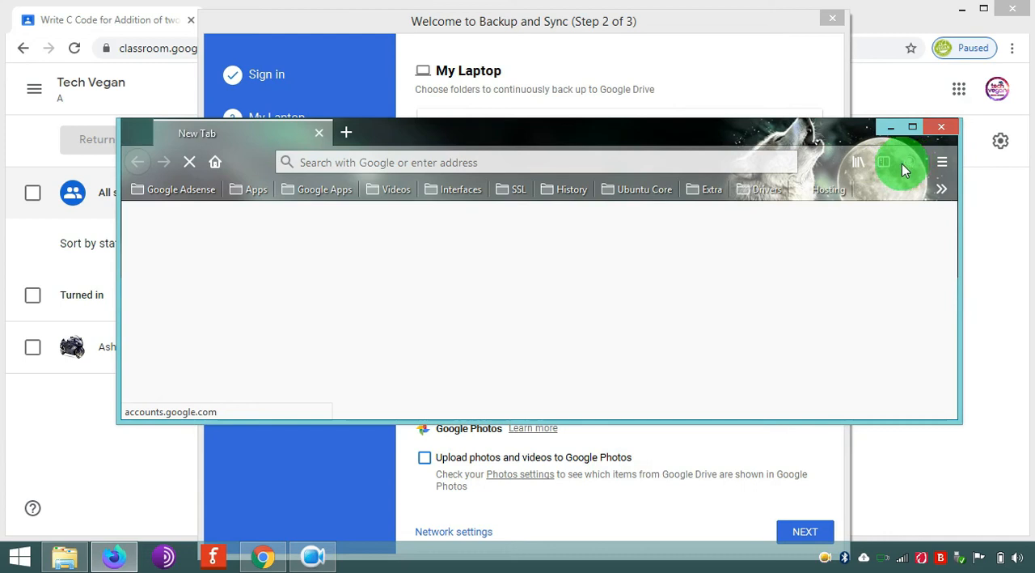
left_click(940, 134)
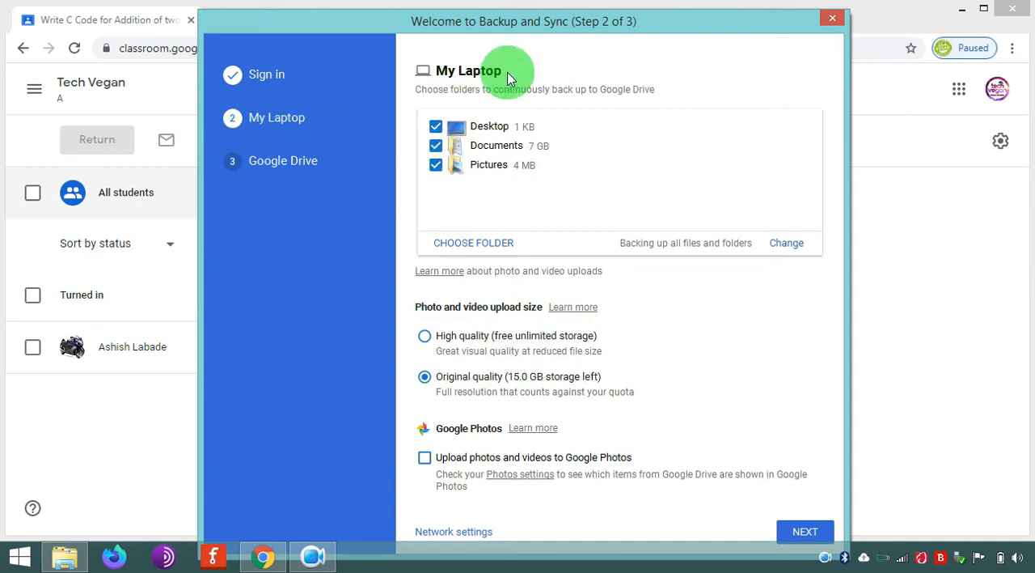
- Exclude the Desktop, Documents and Pictures folders from backup, continue to the Google Drive setup step and dismiss its introduction
left_click(435, 128)
left_click(436, 145)
left_click(436, 165)
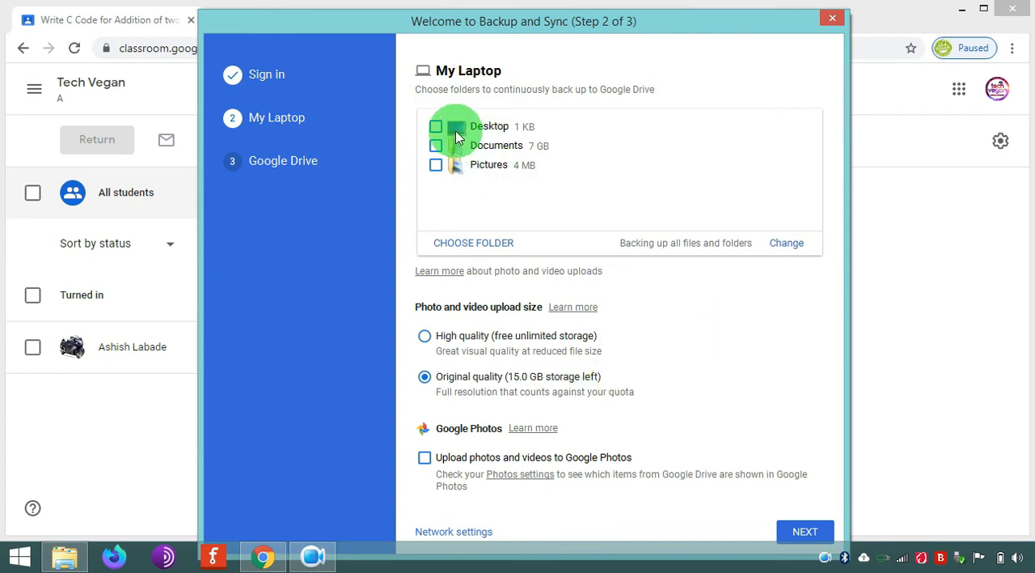
left_click(806, 532)
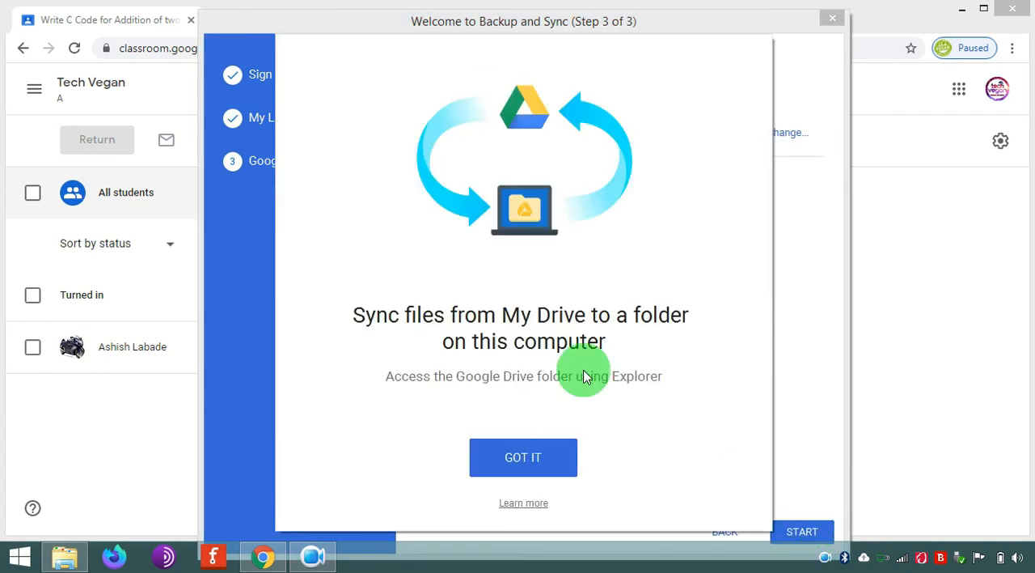
left_click(544, 448)
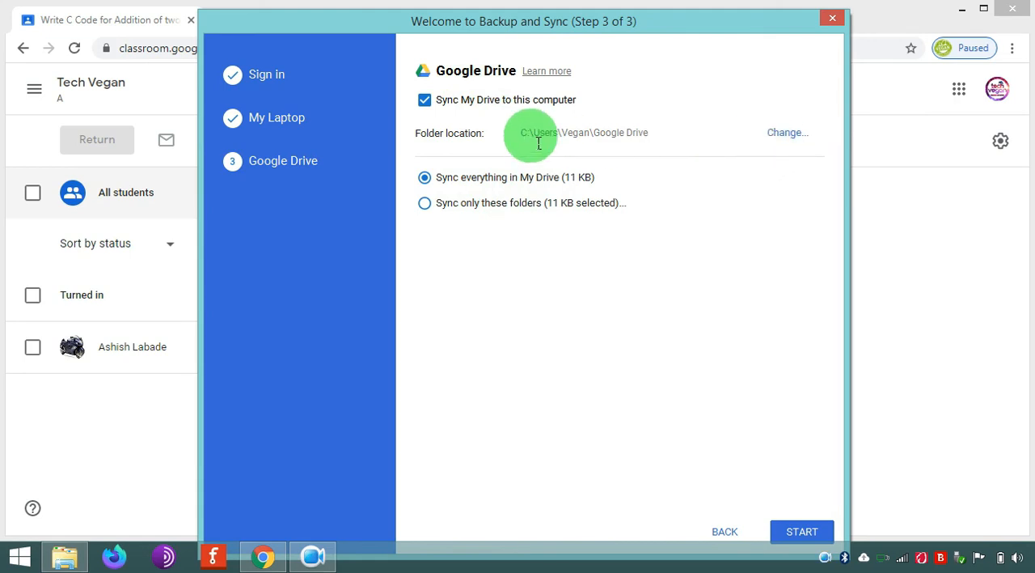
- Start changing the Google Drive sync folder location, browse to Local Disk (D:) and display its folders as a list
left_click(796, 134)
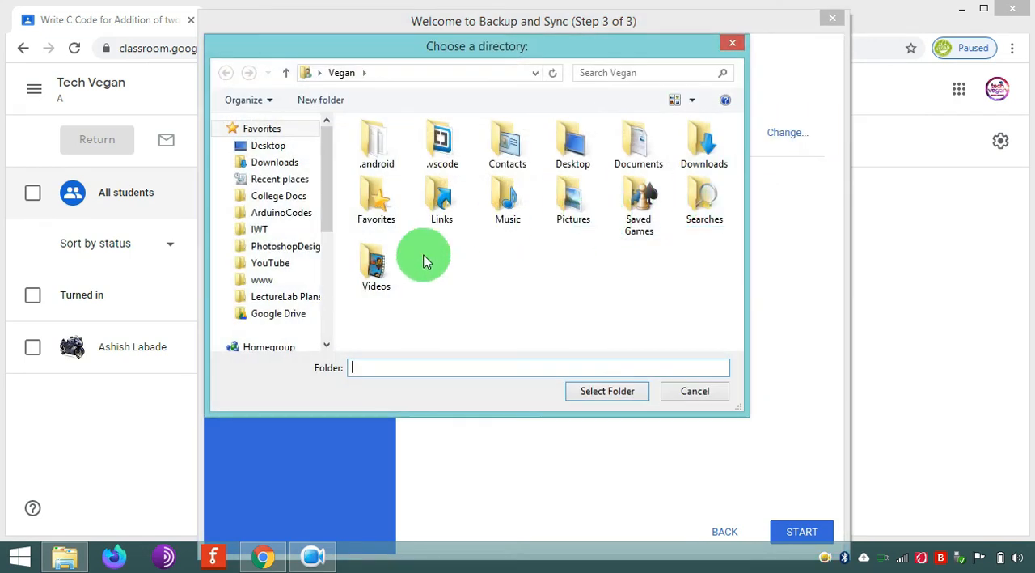
left_click_drag(325, 215, 327, 319)
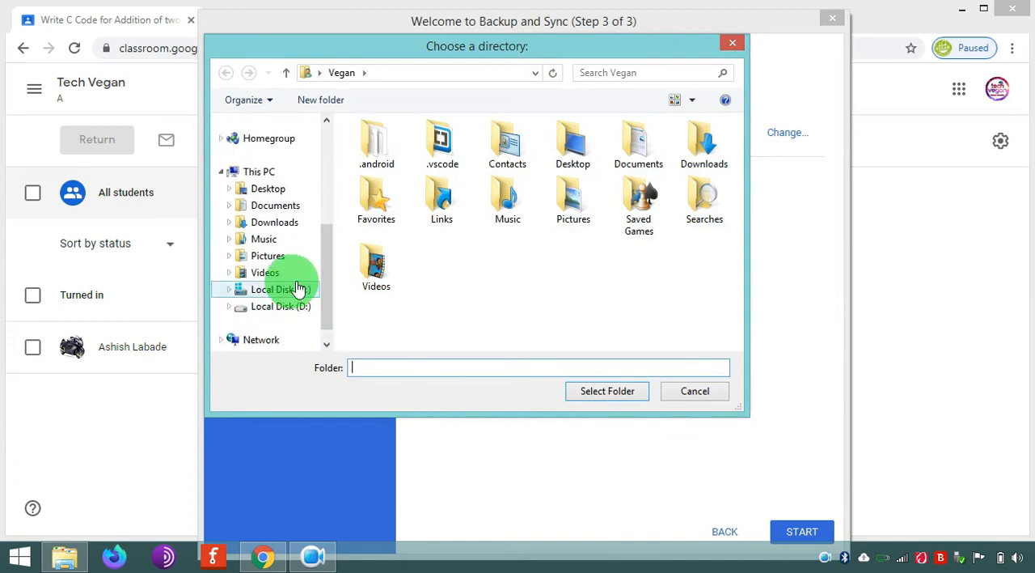
left_click(283, 306)
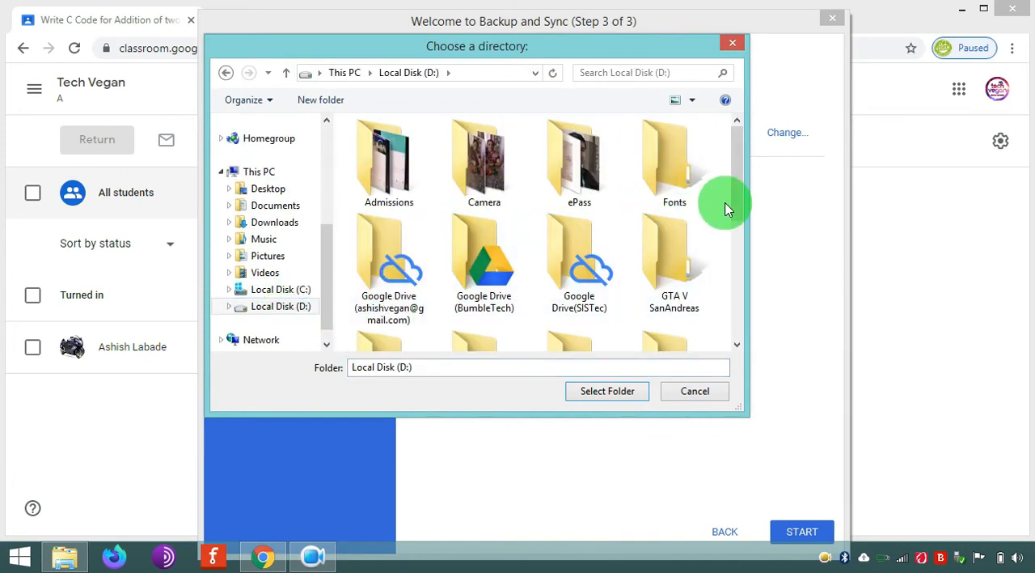
scroll(720, 209, "down", 5)
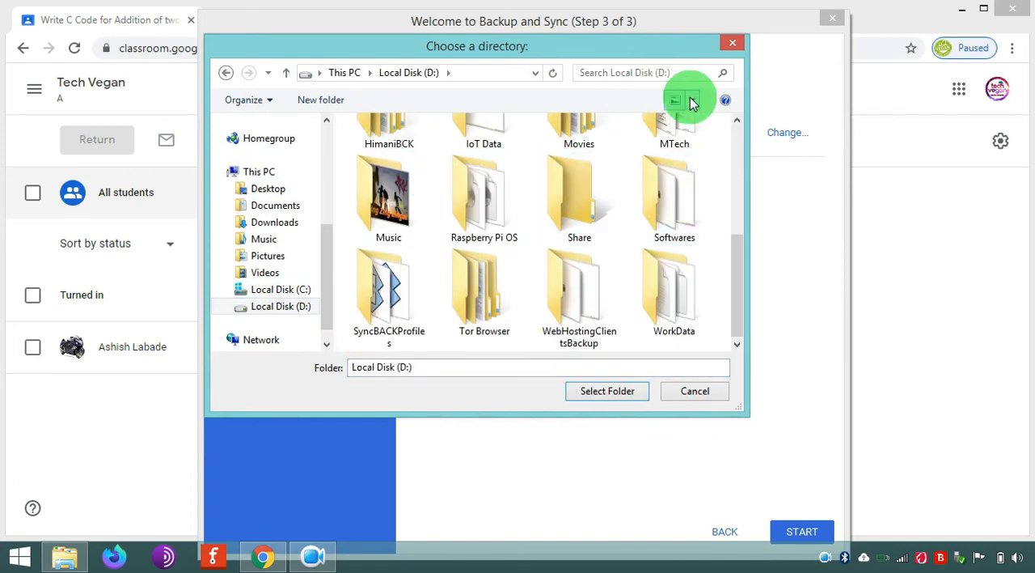
left_click(685, 97)
left_click(707, 182)
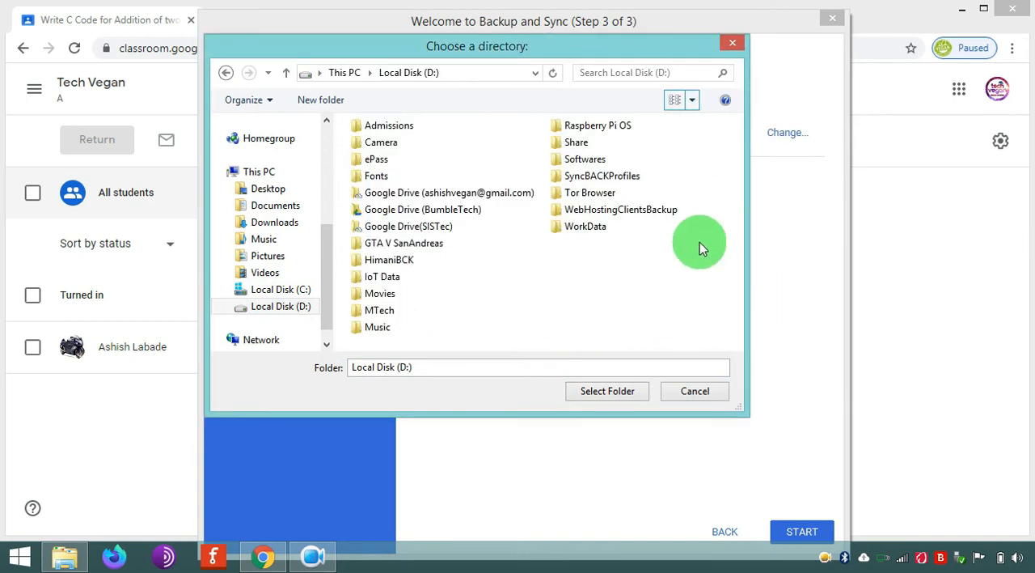
- Create a folder named GDrive on Local Disk (D:) and choose it as the Google Drive sync location
right_click(564, 293)
mouse_move(760, 252)
left_click(801, 254)
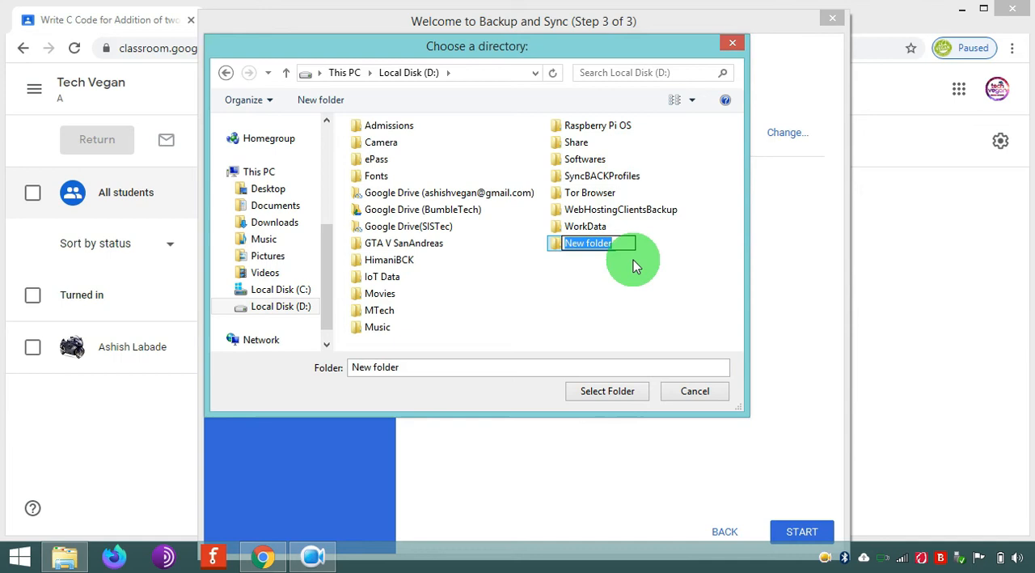
type("GDrive")
key("Return")
left_click(579, 244)
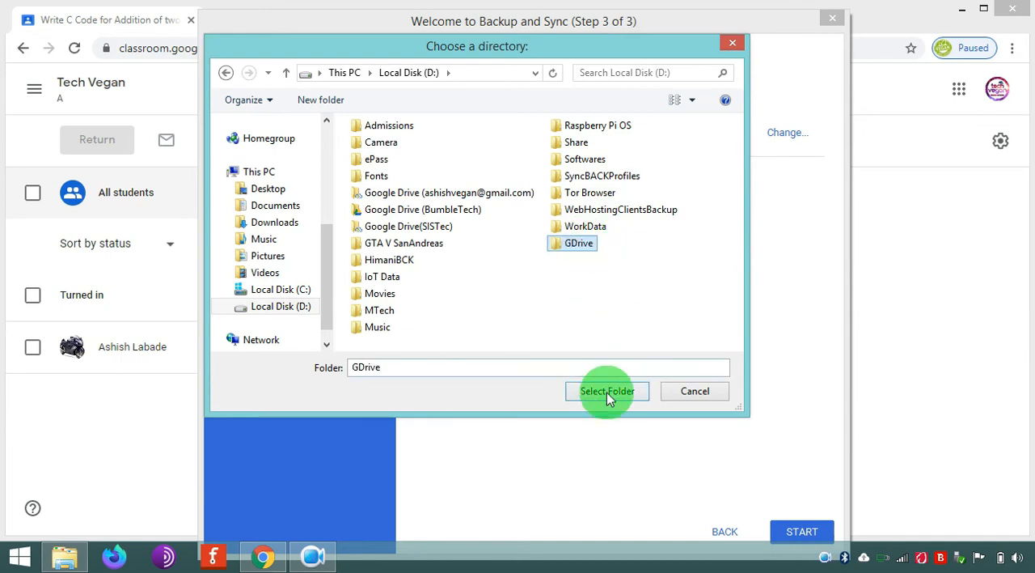
left_click(608, 391)
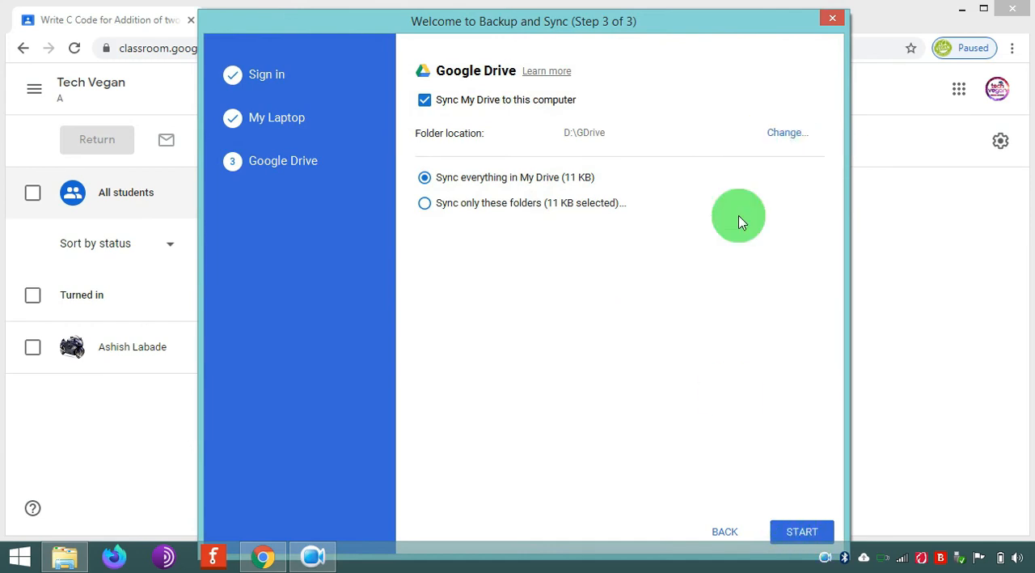
- Start syncing everything in My Drive, minimize the GDrive folder window, and acknowledge the Backup and Sync setup notice
left_click(786, 531)
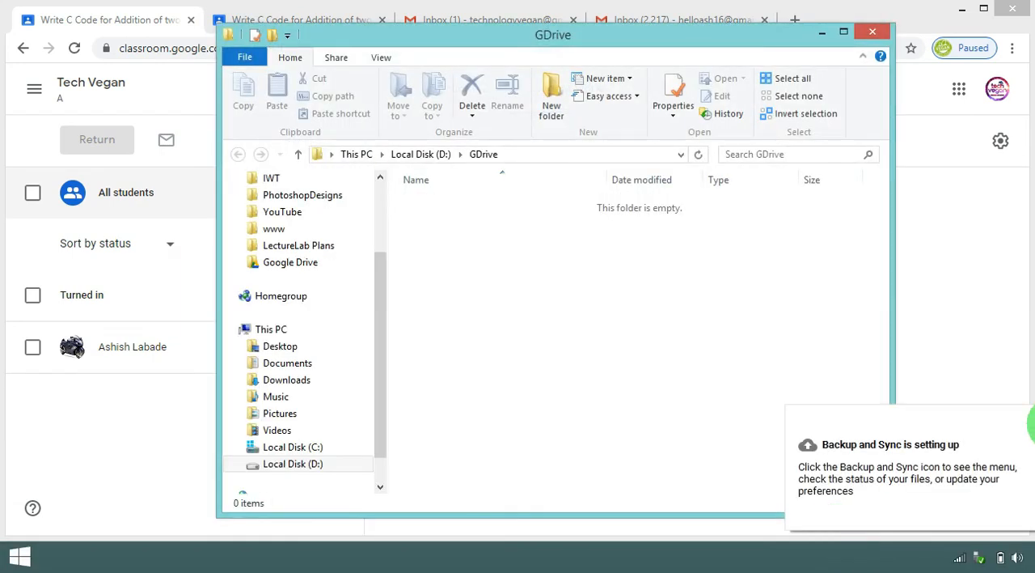
left_click(822, 32)
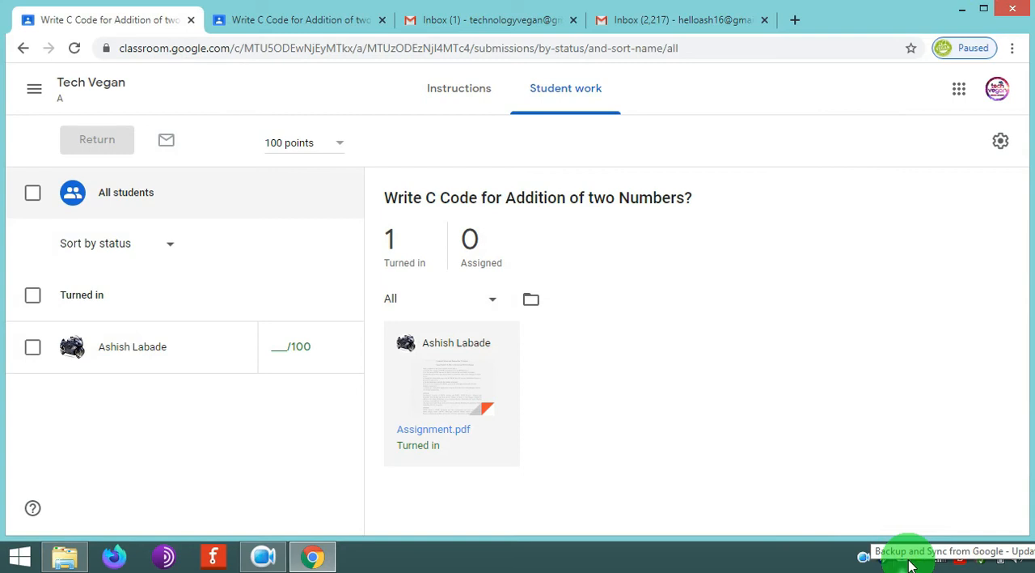
left_click(904, 556)
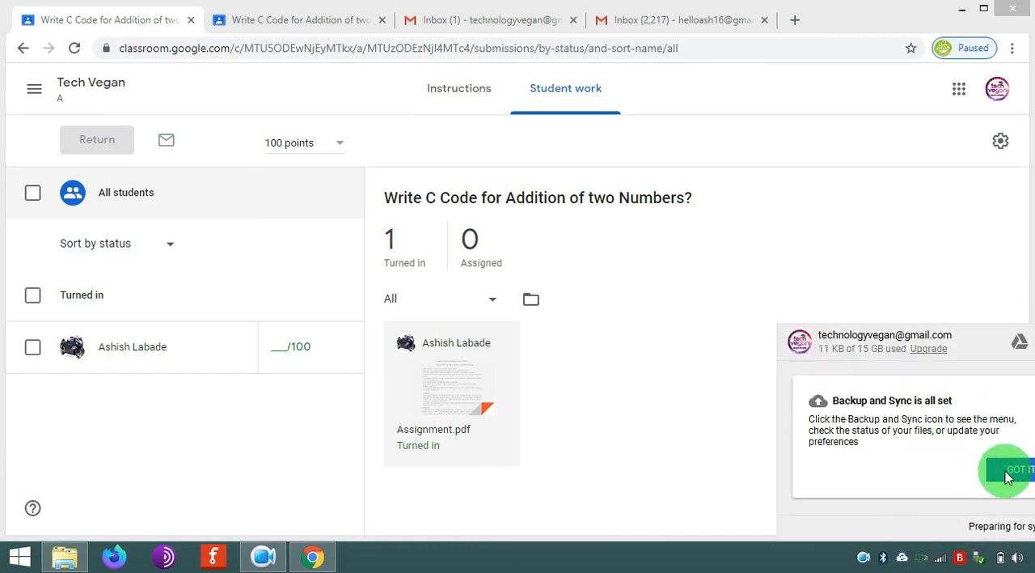
left_click(1009, 470)
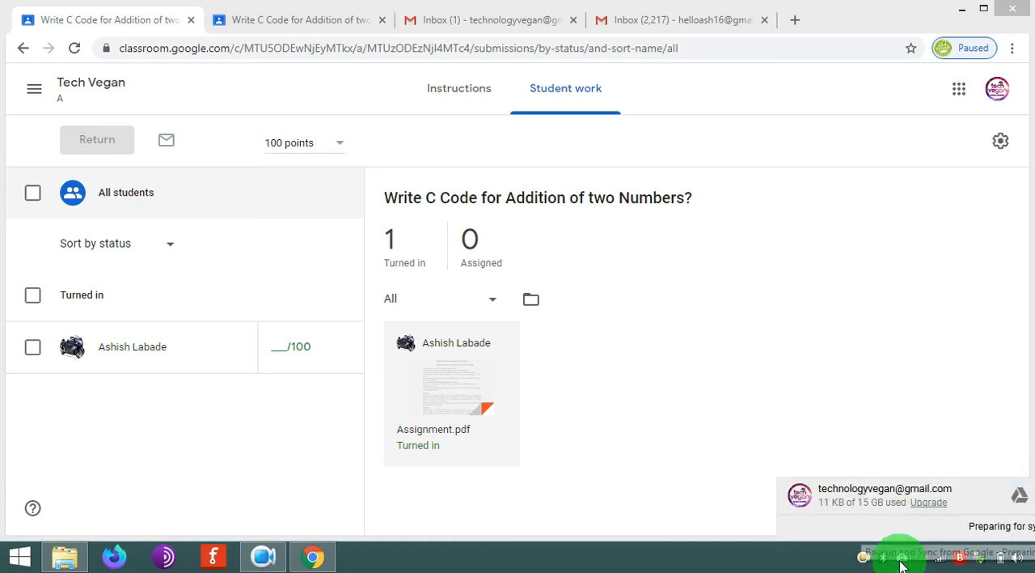
left_click(922, 323)
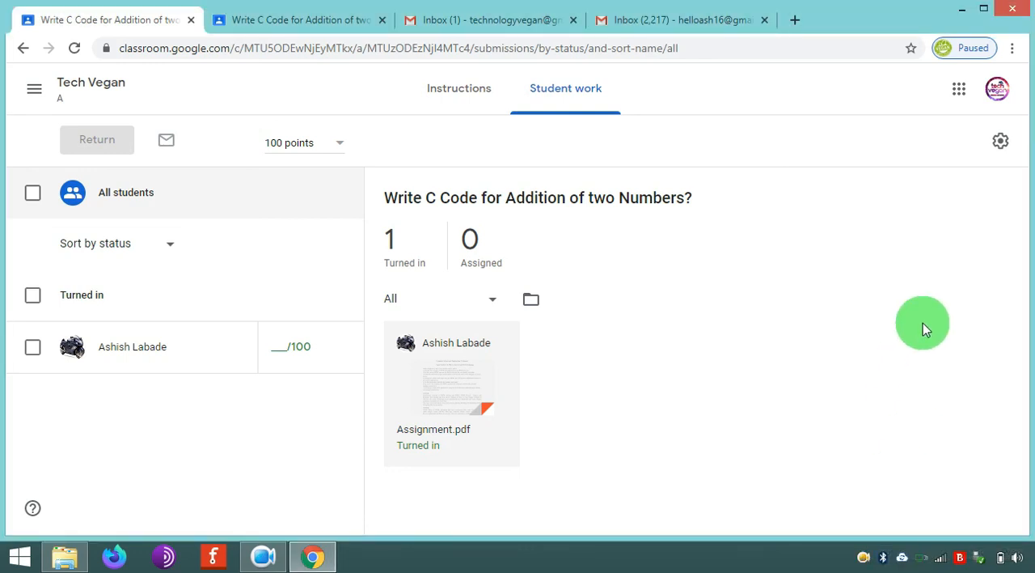
- Switch to File Explorer and open the GDrive folder on Local Disk (D:)
key("super+e")
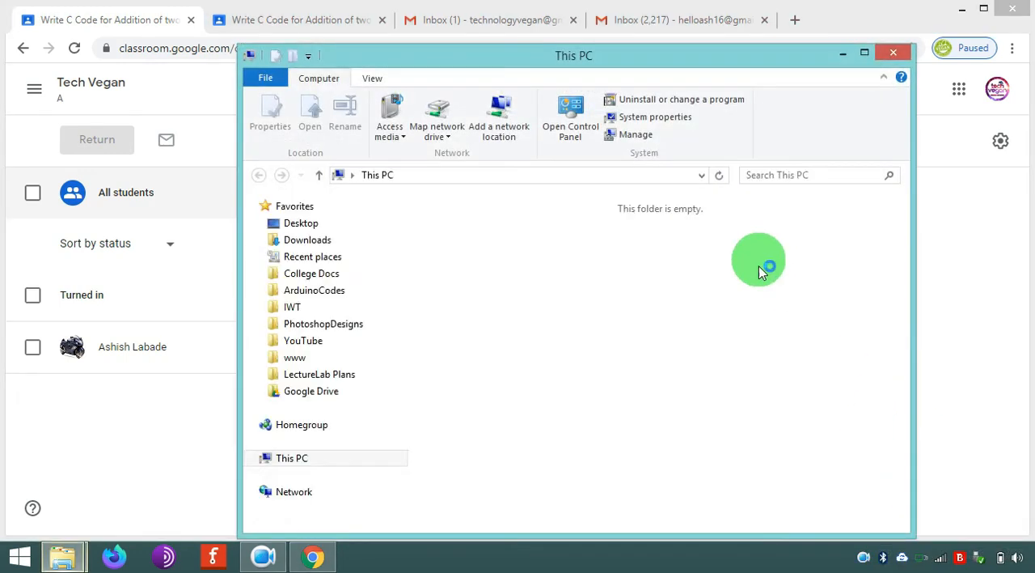
double_click(666, 400)
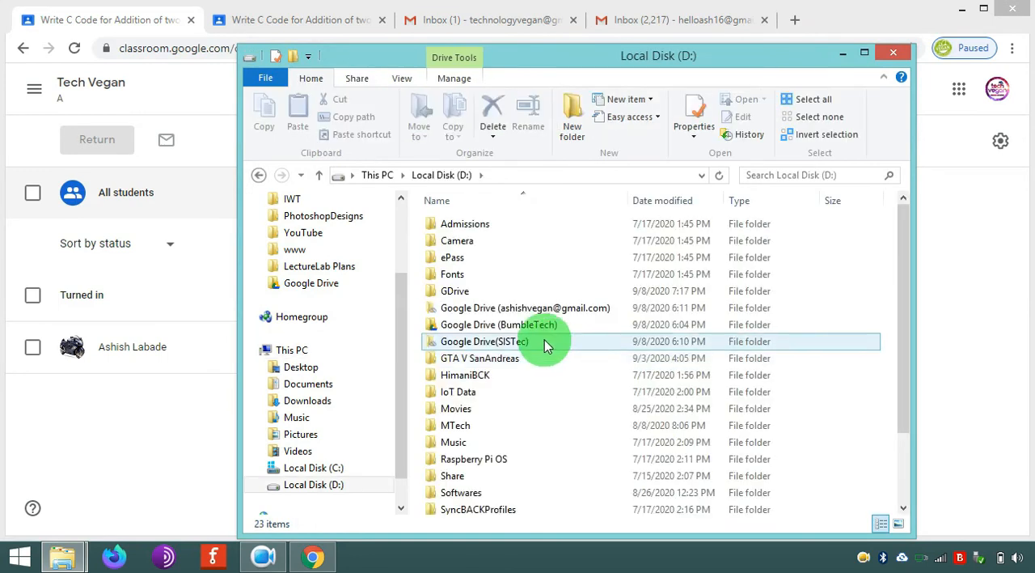
scroll(485, 342, "down", 2)
scroll(501, 356, "up", 1)
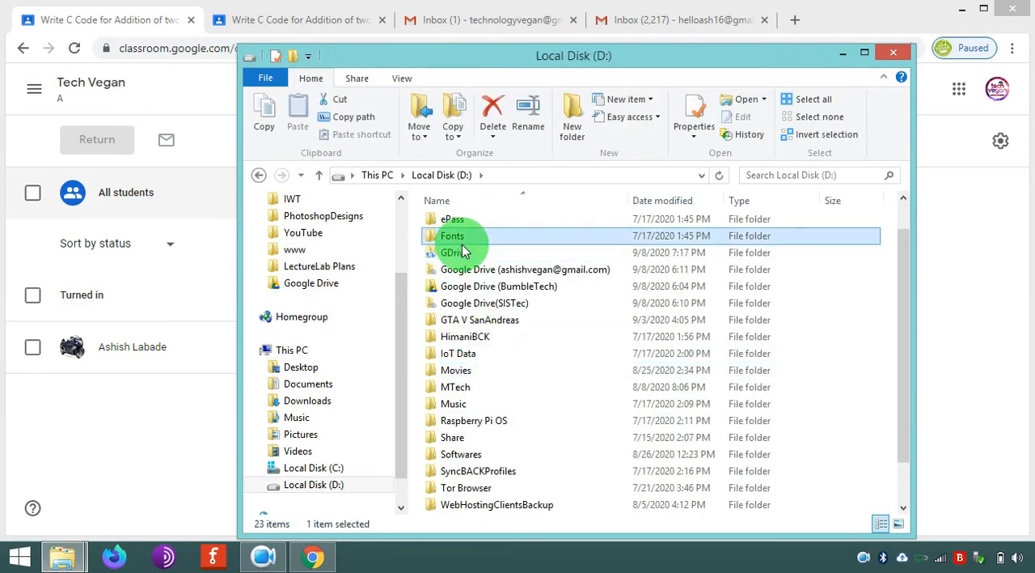
double_click(457, 252)
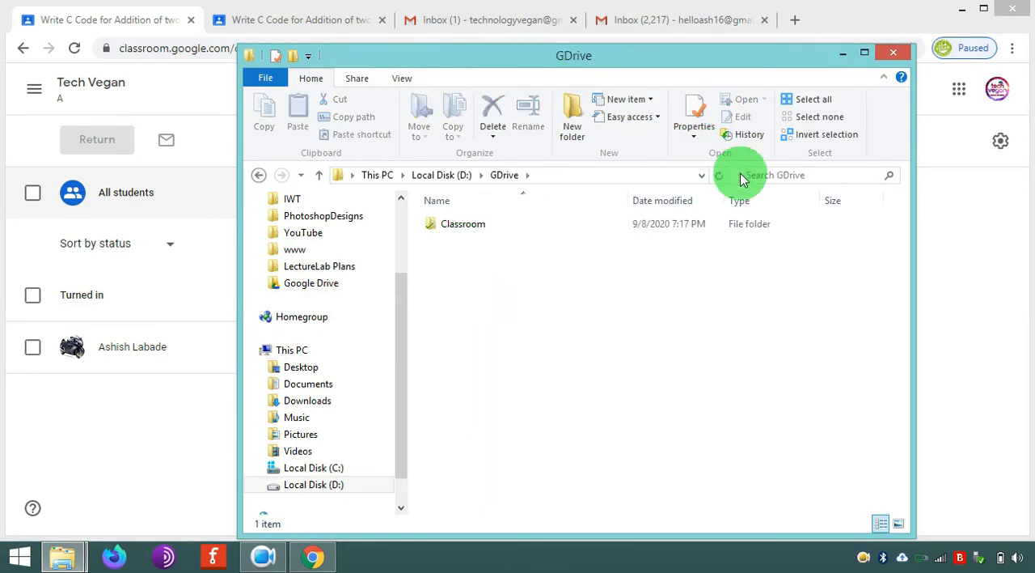
- Display the GDrive contents as medium icons, shift the window slightly and open the Classroom folder
left_click(411, 84)
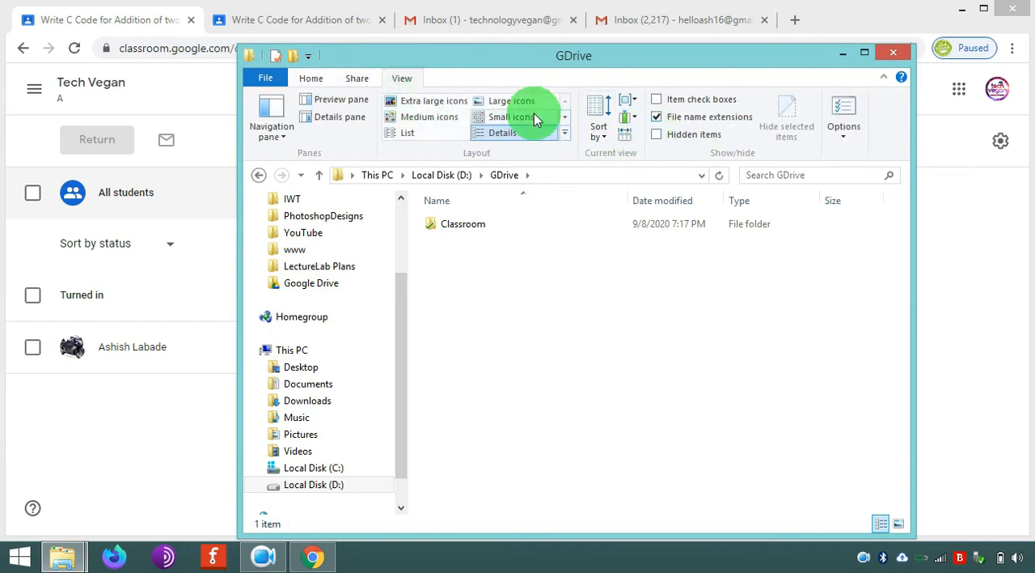
left_click(417, 118)
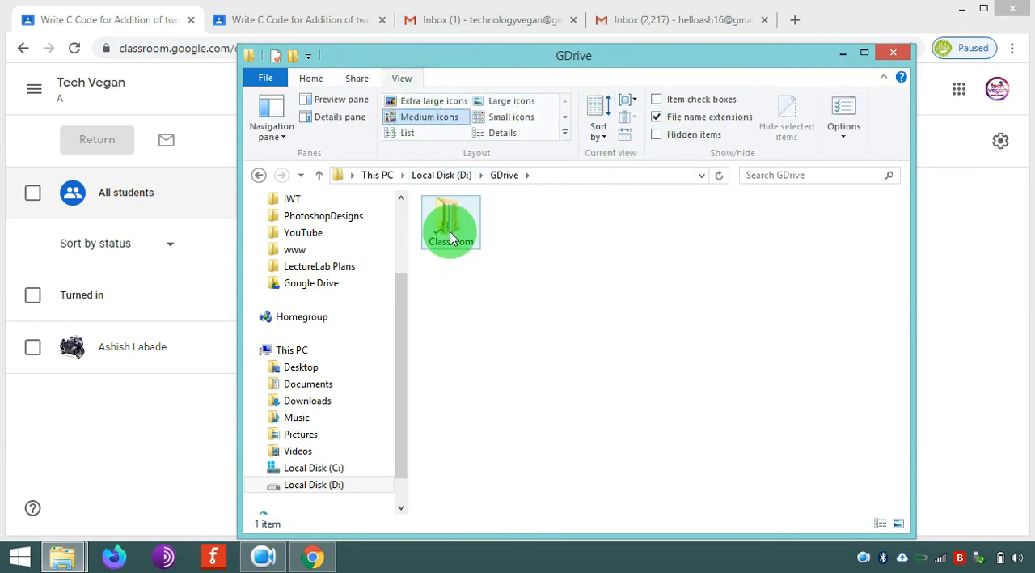
left_click_drag(541, 58, 489, 73)
double_click(408, 231)
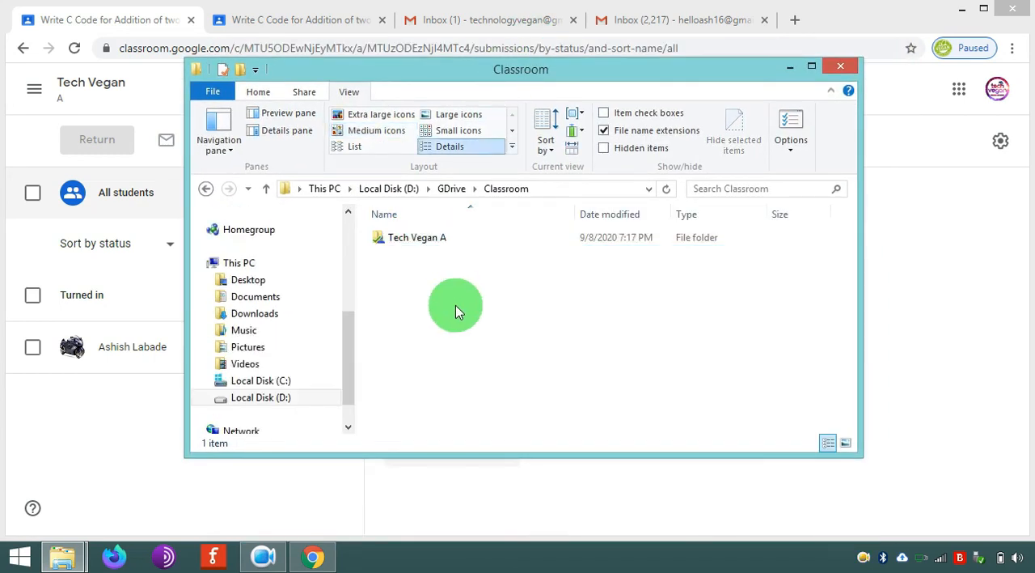
- Open the Tech Vegan A folder and its Write C Code for Addition of two Numbers_ subfolder, and select Assignment.pdf
left_click(413, 240)
left_click(412, 243)
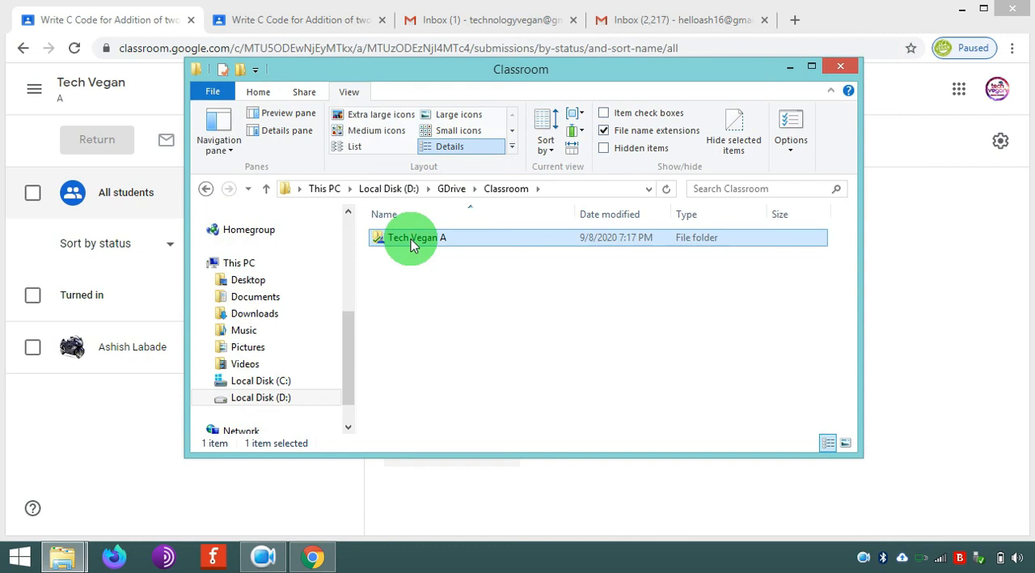
double_click(405, 239)
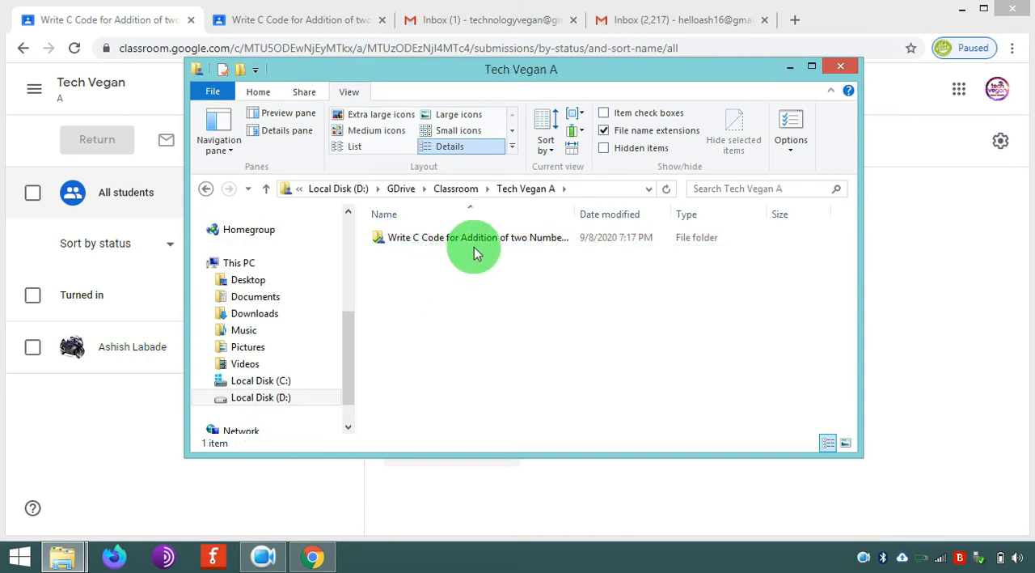
double_click(485, 238)
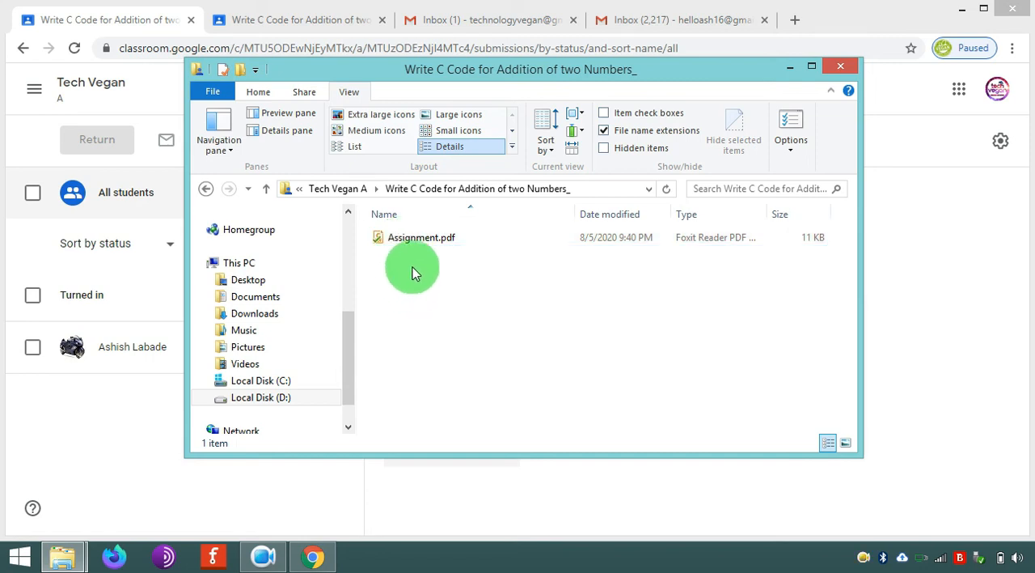
left_click(418, 251)
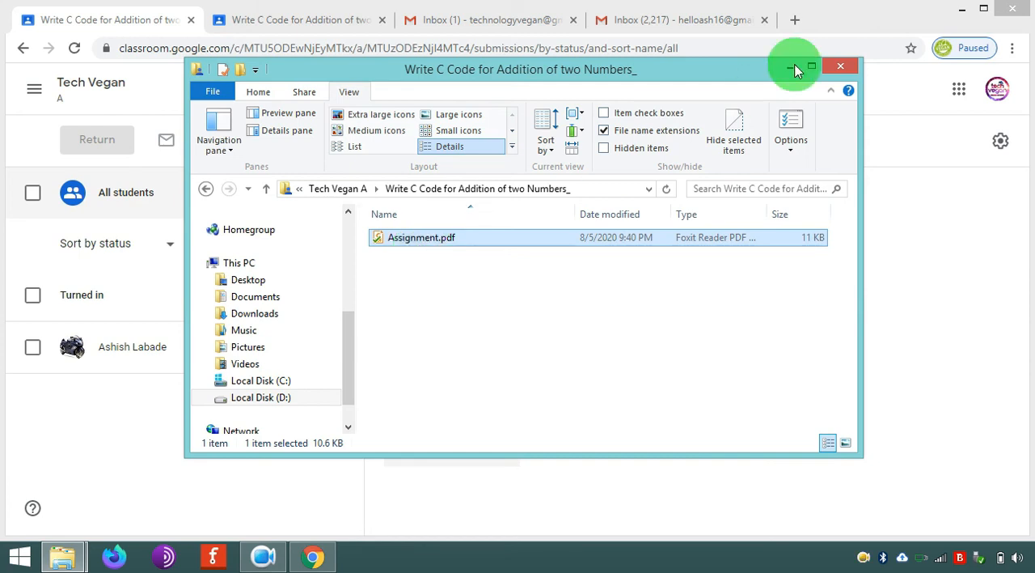
- Minimize the open windows and move the Foxit Reader and Google Drive shortcuts side by side in the middle of the desktop
left_click(961, 9)
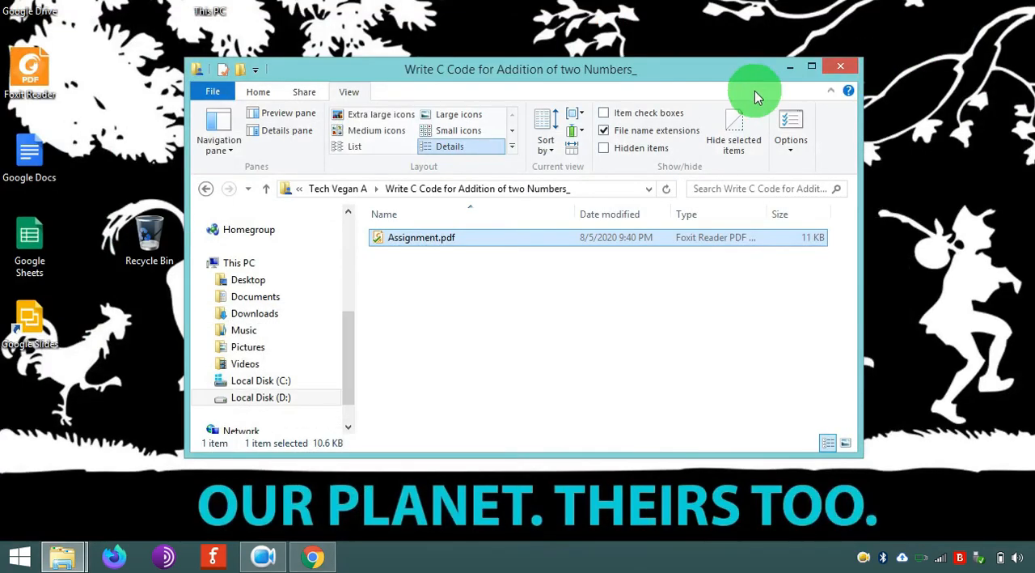
left_click(789, 66)
left_click_drag(32, 79, 513, 160)
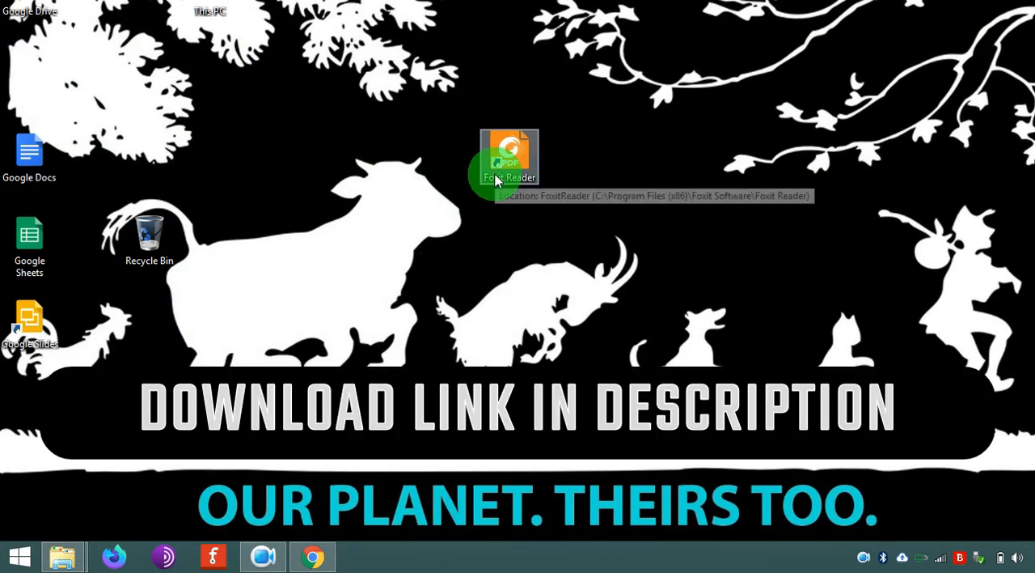
left_click_drag(29, 7, 583, 170)
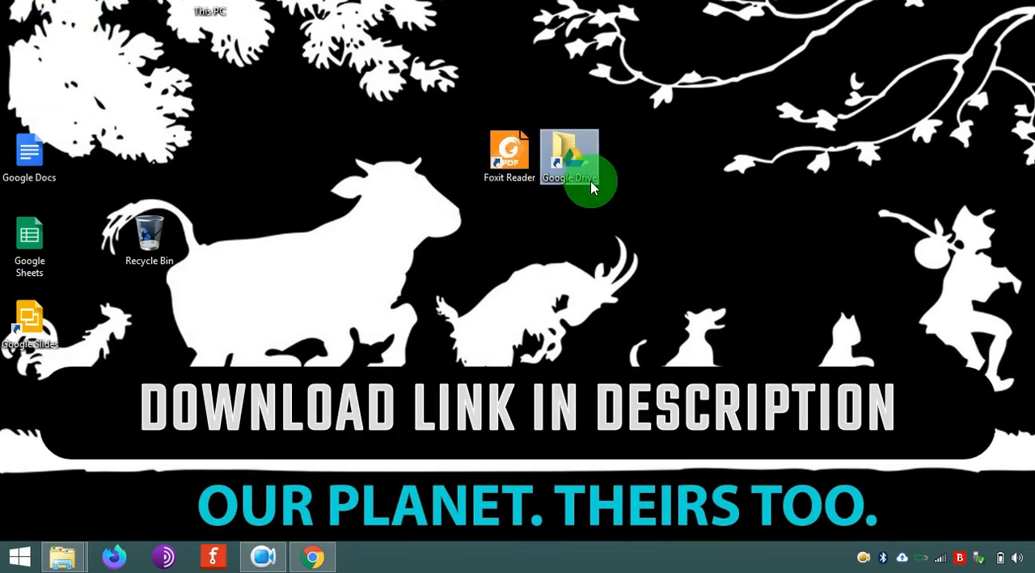
left_click(499, 186)
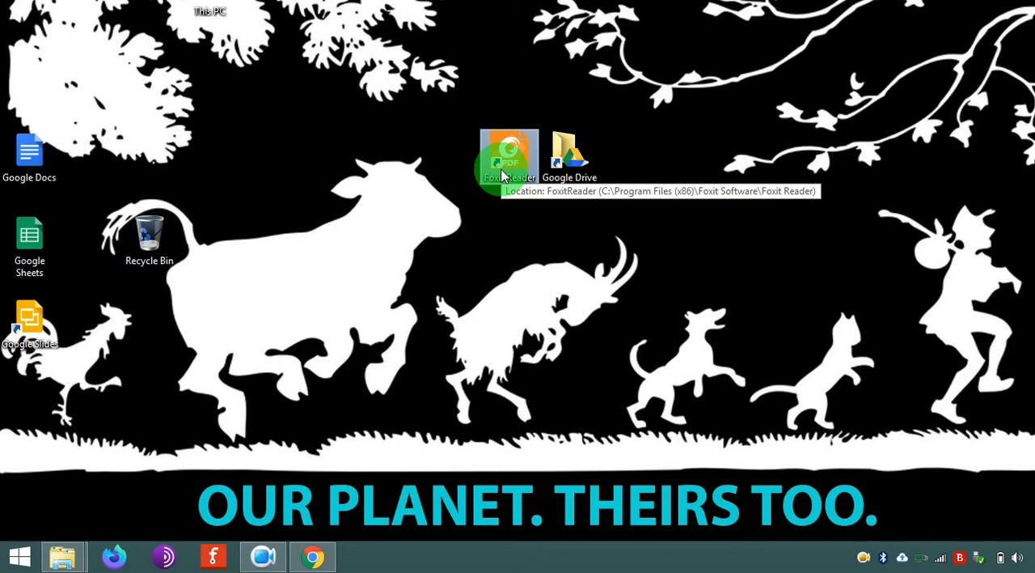
- Restore the assignment folder window and open Assignment.pdf in Foxit Reader
left_click(65, 558)
left_click(272, 495)
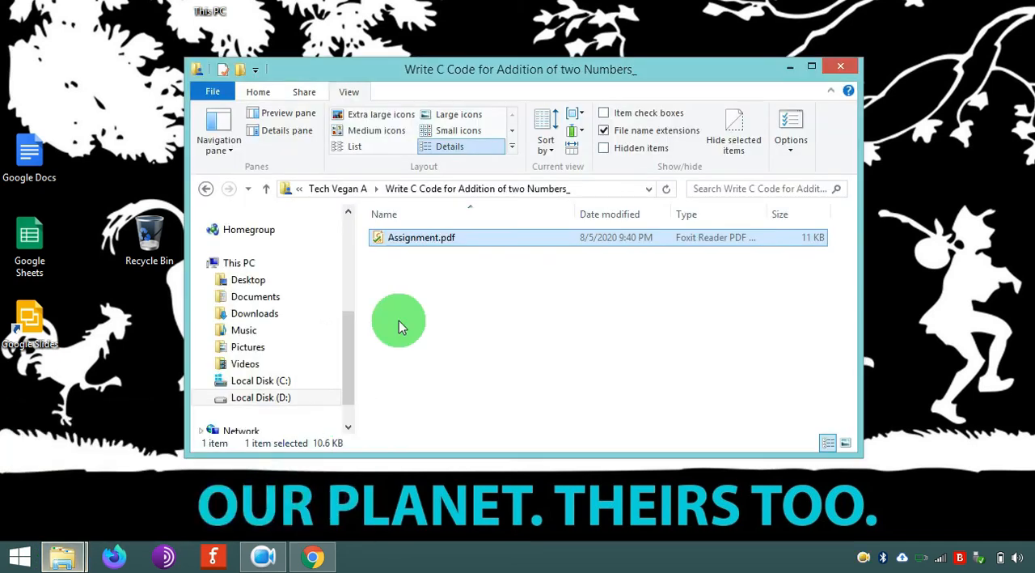
double_click(434, 247)
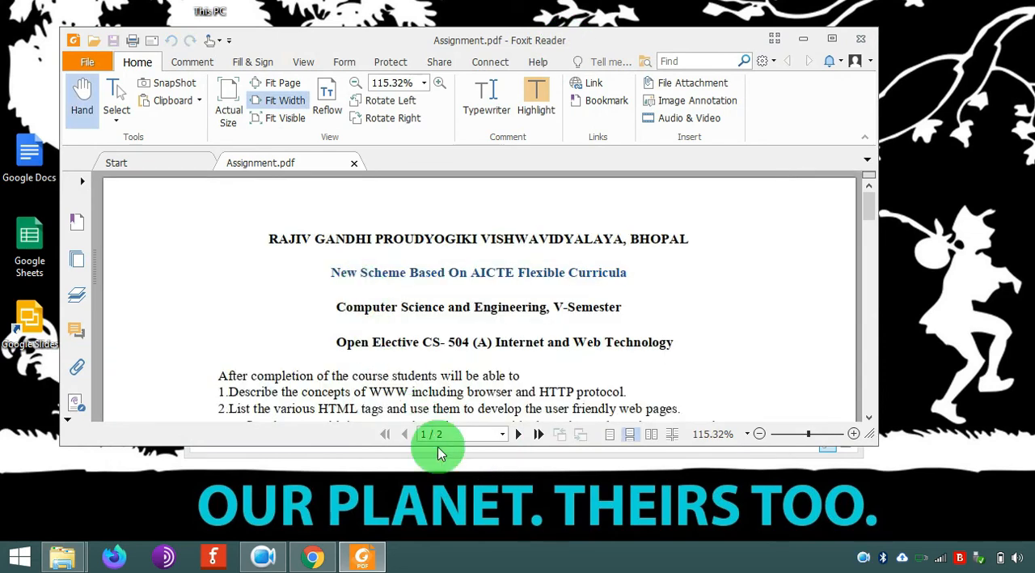
- Extend the Assignment.pdf window downward and skim through the submitted document
left_click(457, 453)
left_click_drag(459, 462, 456, 536)
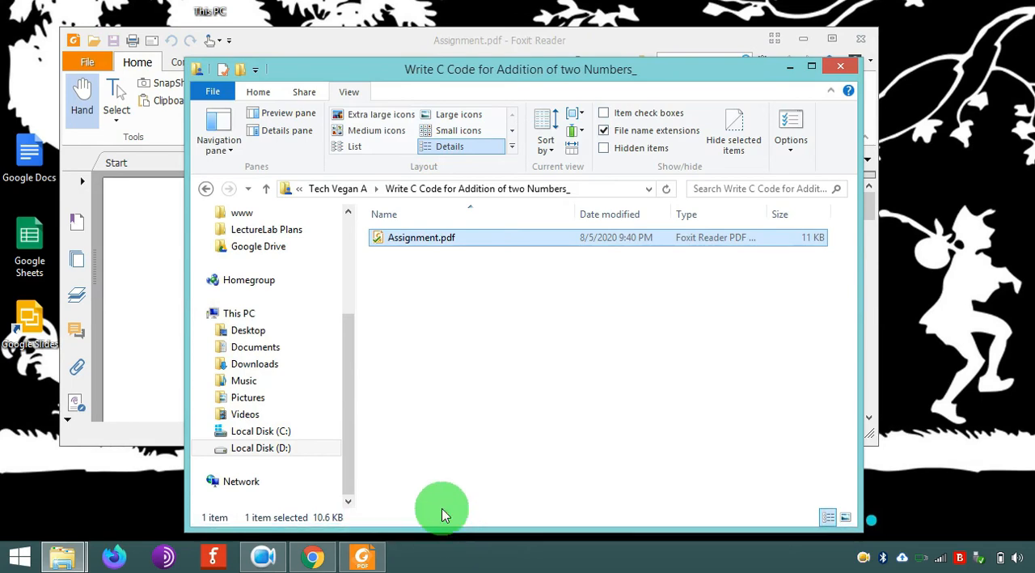
left_click(161, 329)
left_click_drag(454, 455, 458, 508)
scroll(643, 292, "down", 3)
scroll(645, 301, "down", 5)
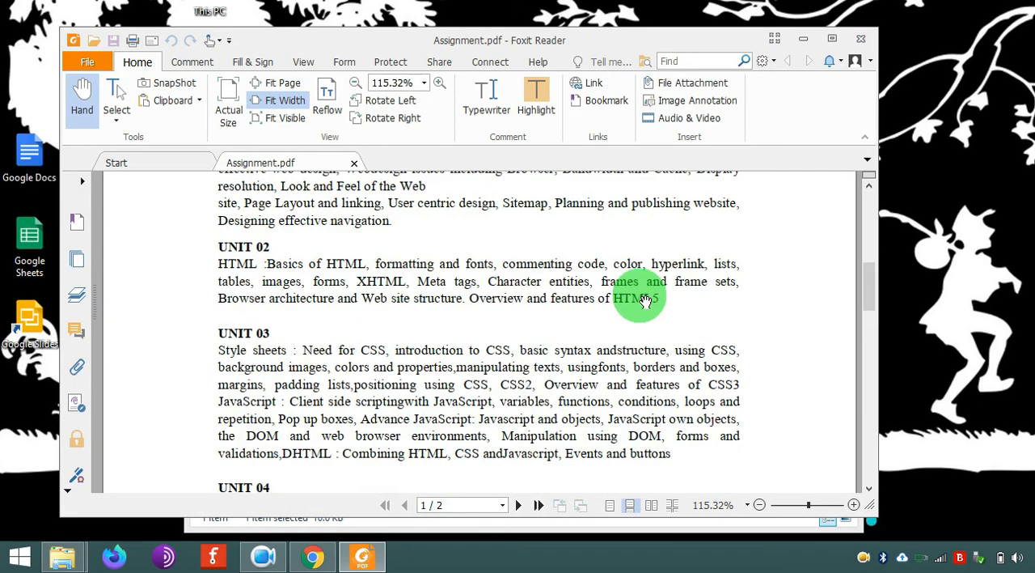
scroll(692, 300, "up", 10)
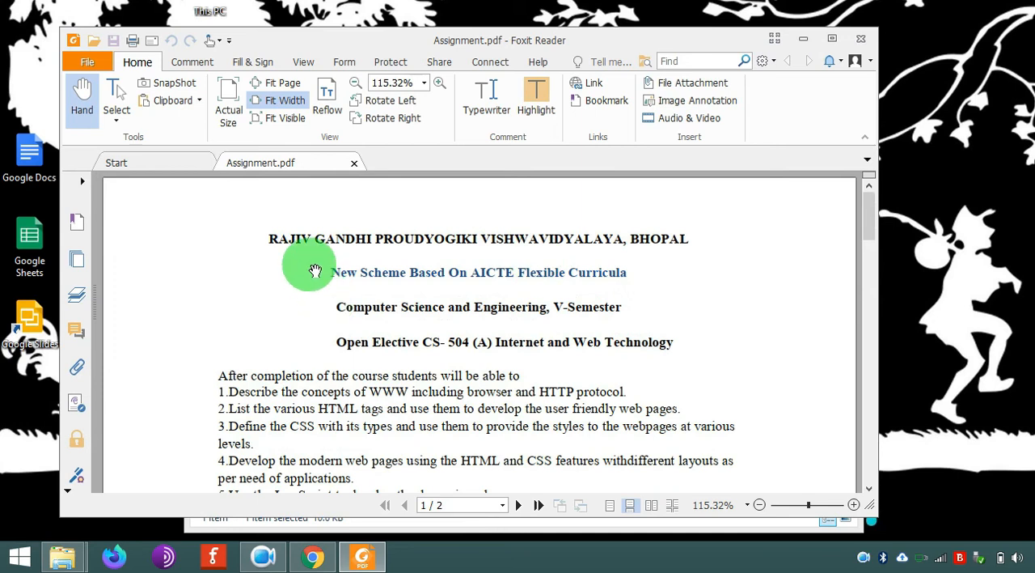
- Draw a large red tick mark across the UNIT 01 section with the Pencil tool
left_click(197, 65)
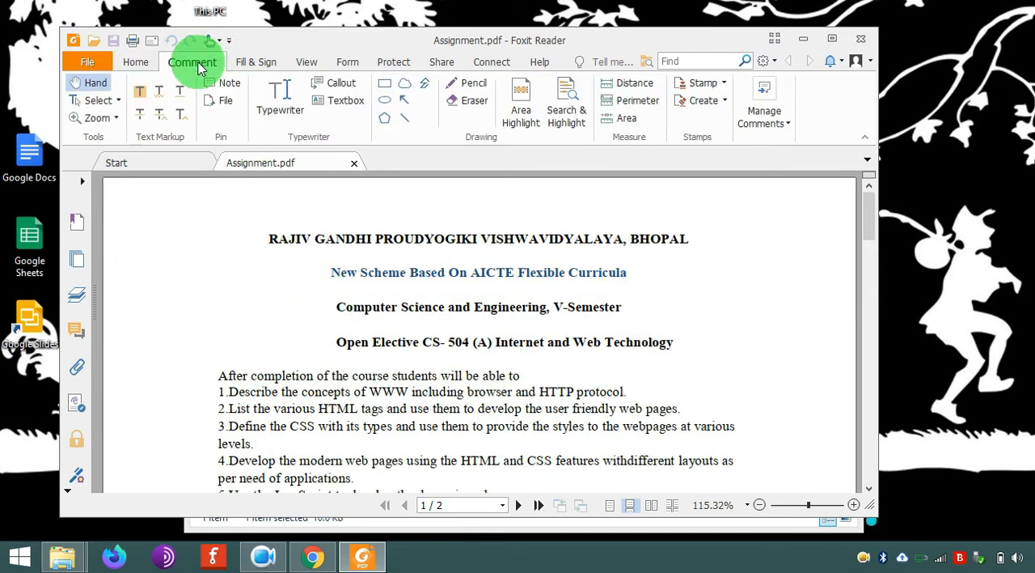
left_click(472, 83)
scroll(295, 400, "down", 2)
scroll(295, 404, "down", 4)
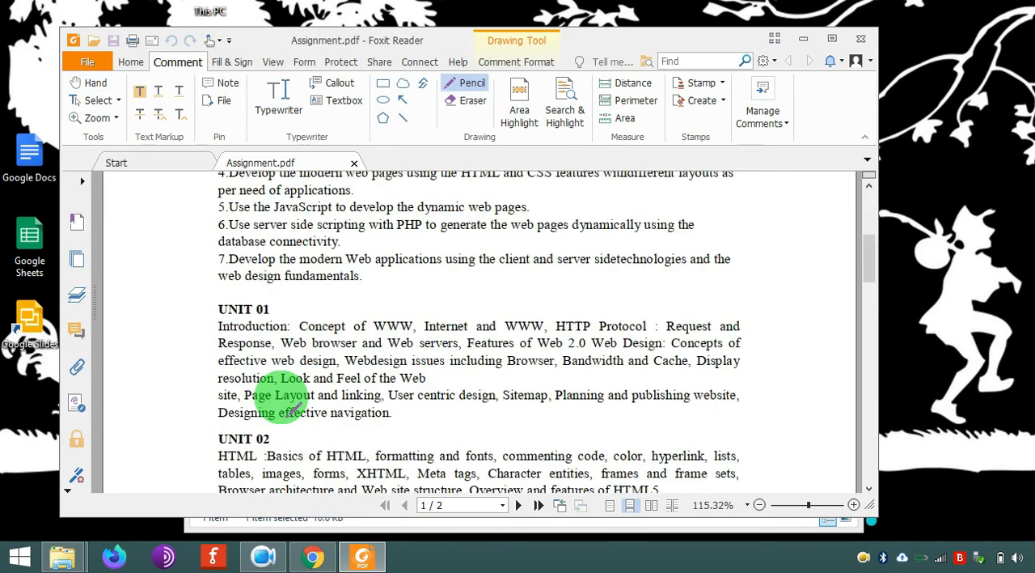
left_click_drag(157, 361, 417, 242)
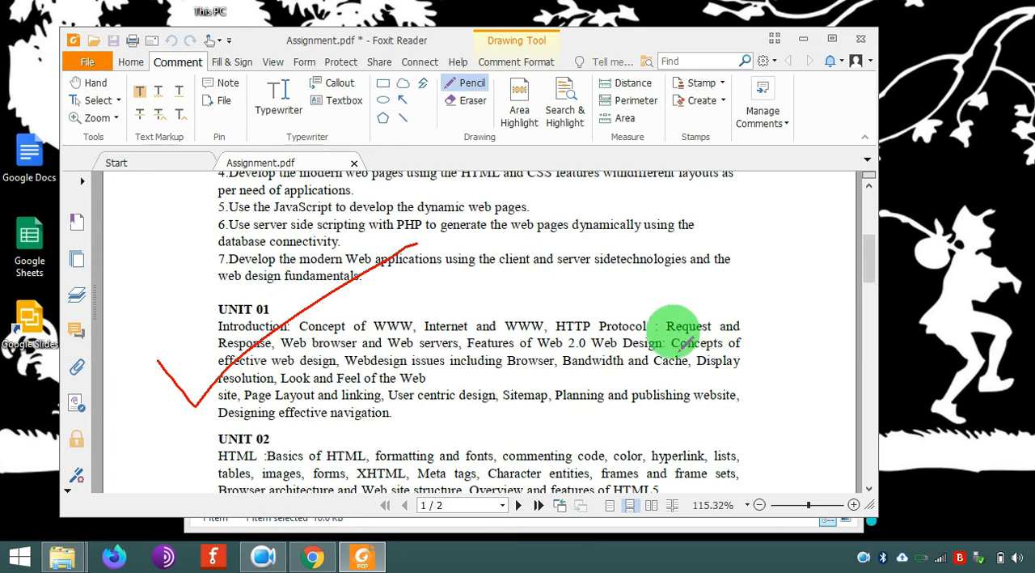
- Draw further pencil tick marks below UNIT 03 and across the UNIT 05 and Reference Books area on page 2
scroll(336, 366, "down", 15)
scroll(329, 346, "down", 4)
scroll(307, 328, "up", 18)
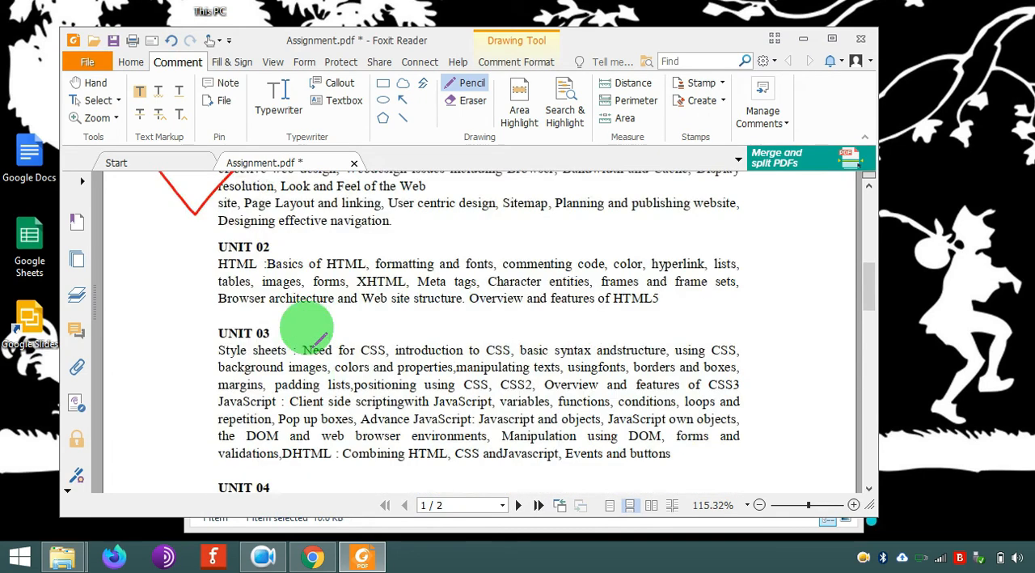
scroll(306, 329, "down", 6)
mouse_move(182, 263)
left_mouse_down()
mouse_move(440, 283)
mouse_move(469, 267)
left_mouse_up()
scroll(419, 342, "down", 12)
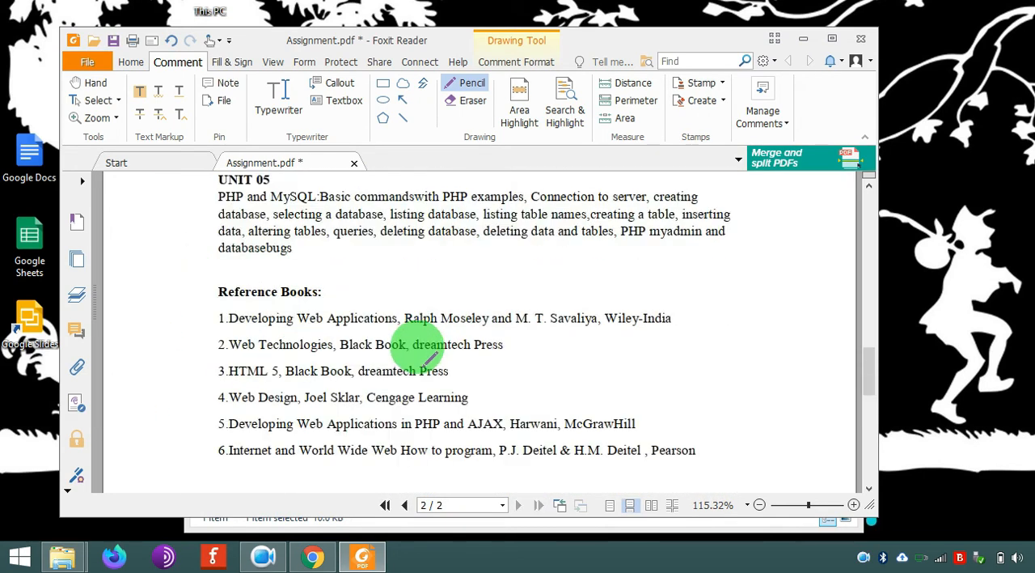
left_click_drag(213, 300, 455, 240)
scroll(381, 367, "down", 5)
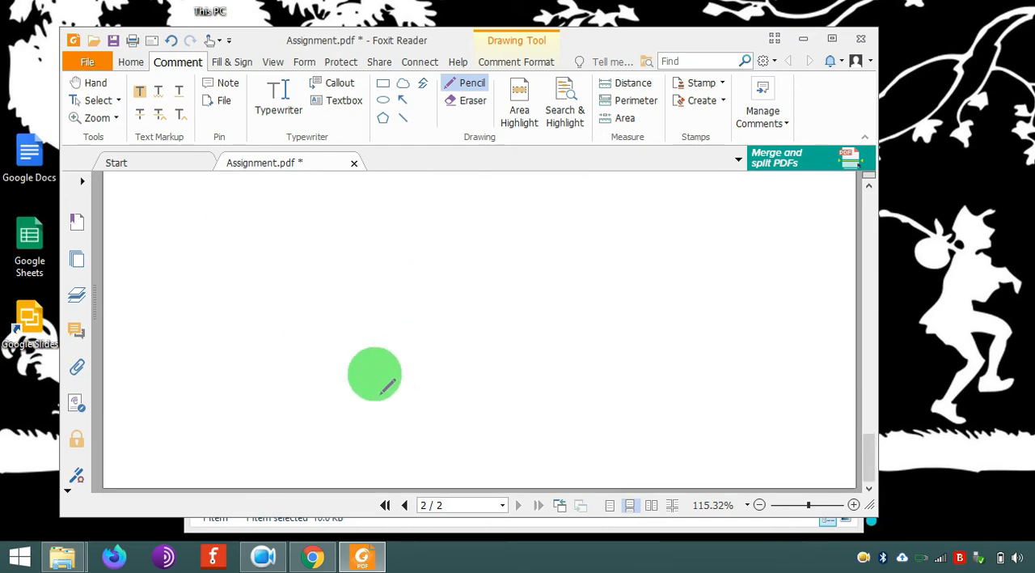
- Draw a large pencil tick mark across the title lines at the beginning of page 1
scroll(372, 372, "up", 9)
scroll(356, 388, "up", 20)
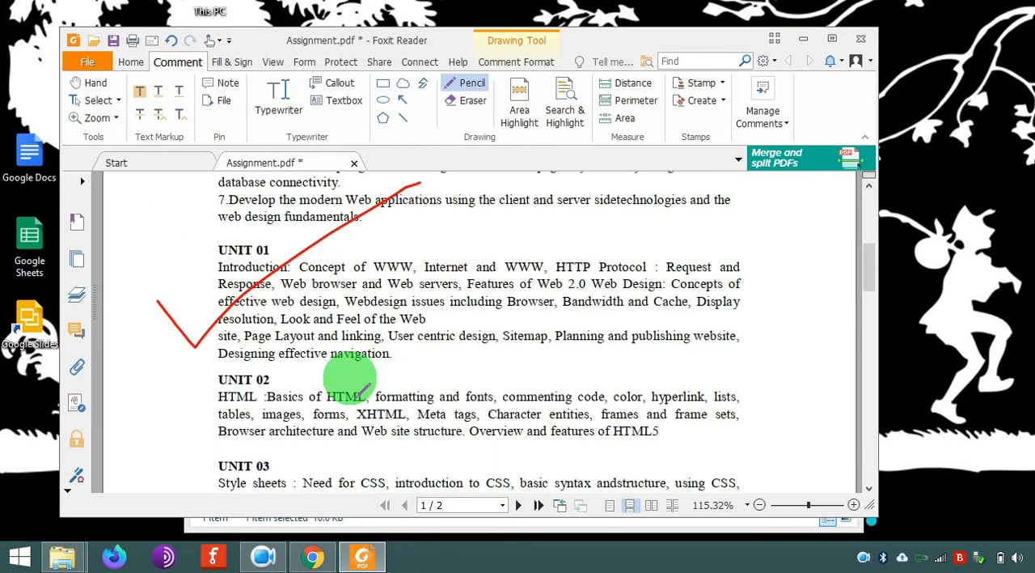
left_click_drag(188, 329, 515, 217)
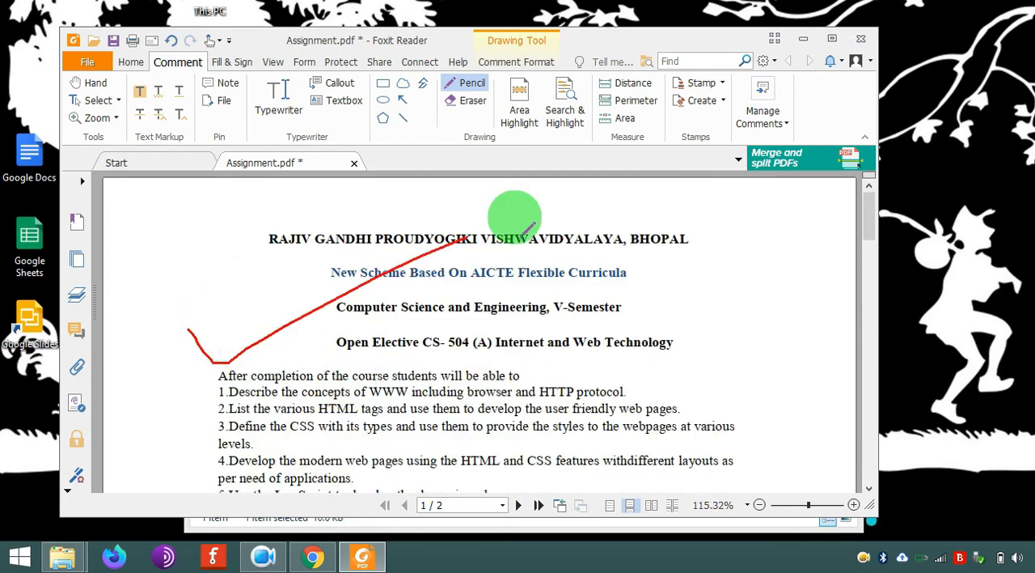